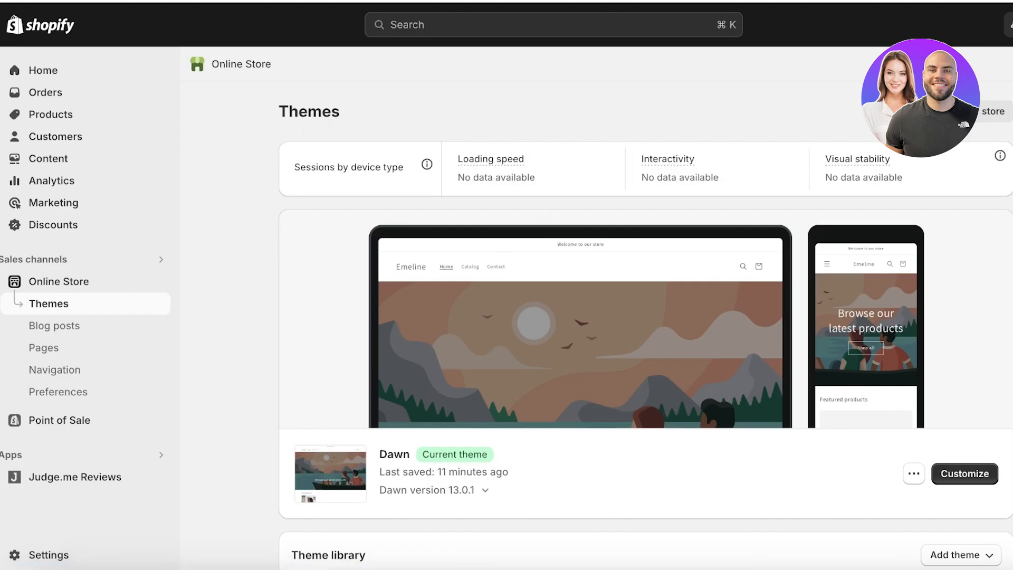
Step: Go to the store's Content area and open its uploaded files
left_click(73, 79)
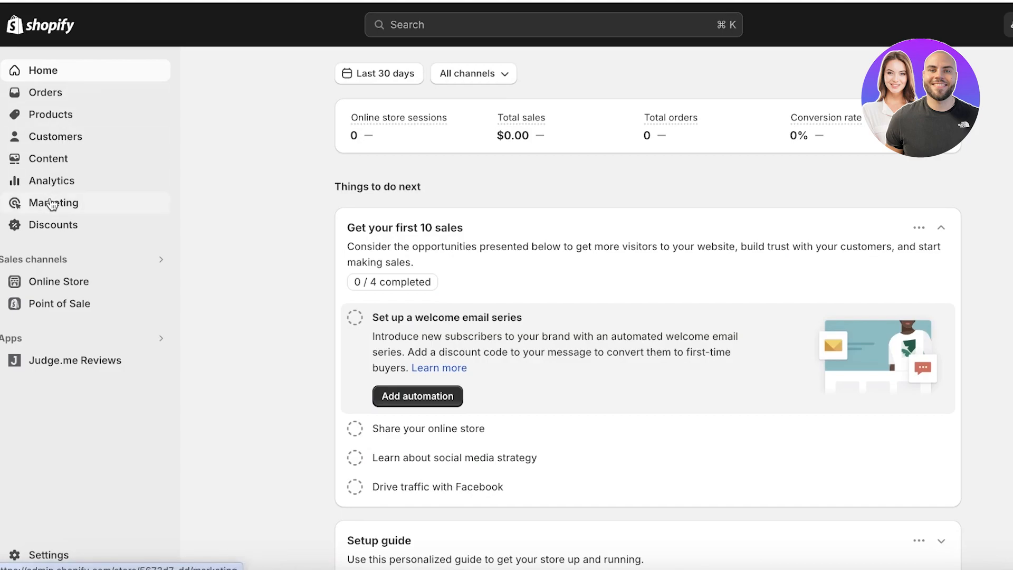
left_click(53, 160)
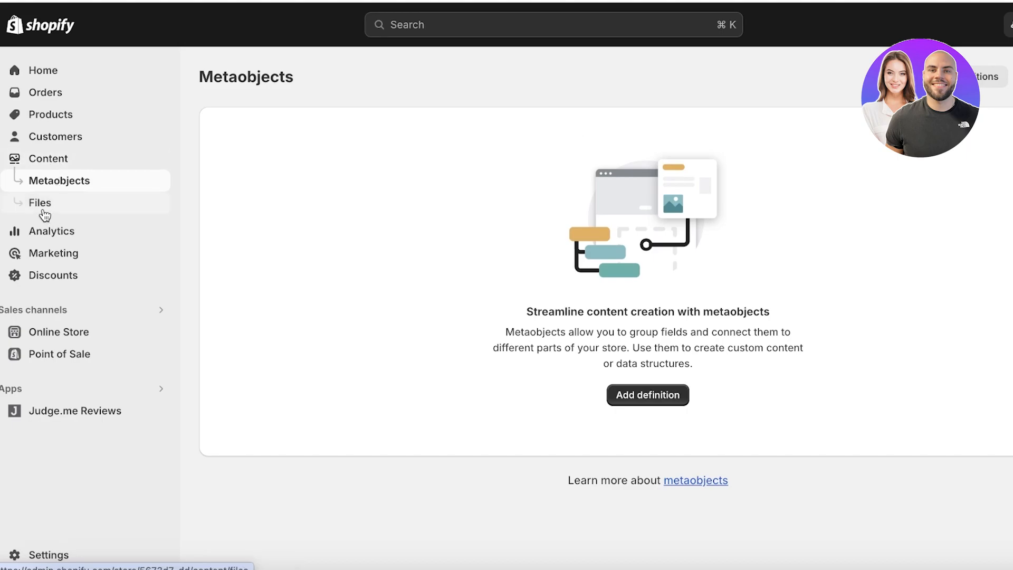
left_click(43, 214)
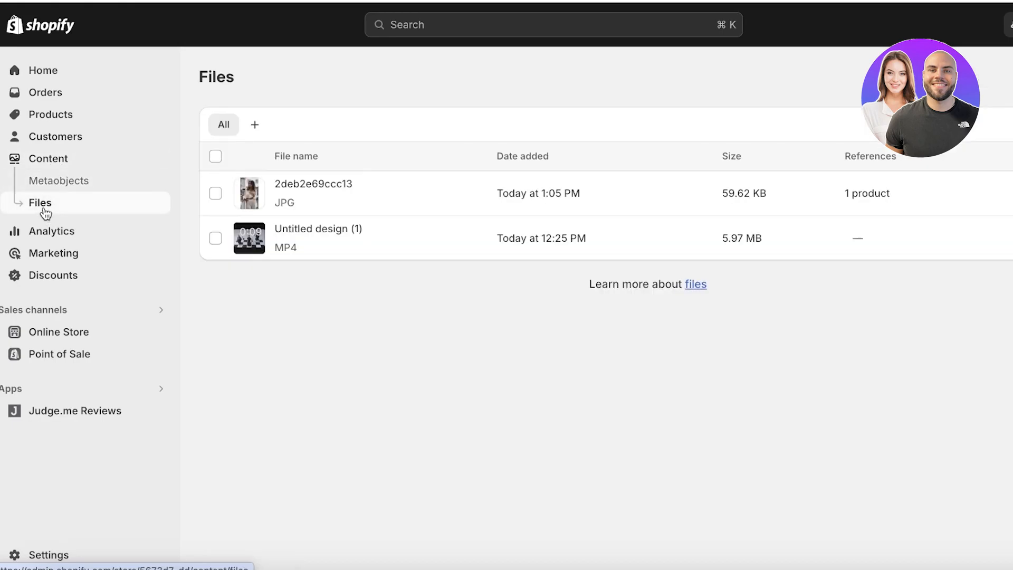
Step: Try to upload Model.mov from the Desktop folder to the store's files
left_click(1010, 77)
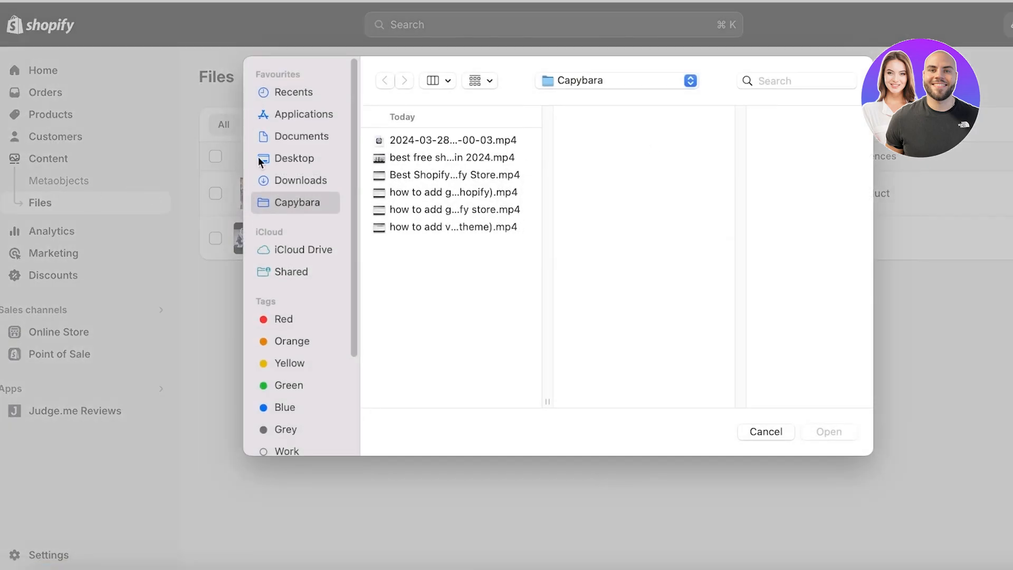
left_click(313, 157)
left_click(447, 146)
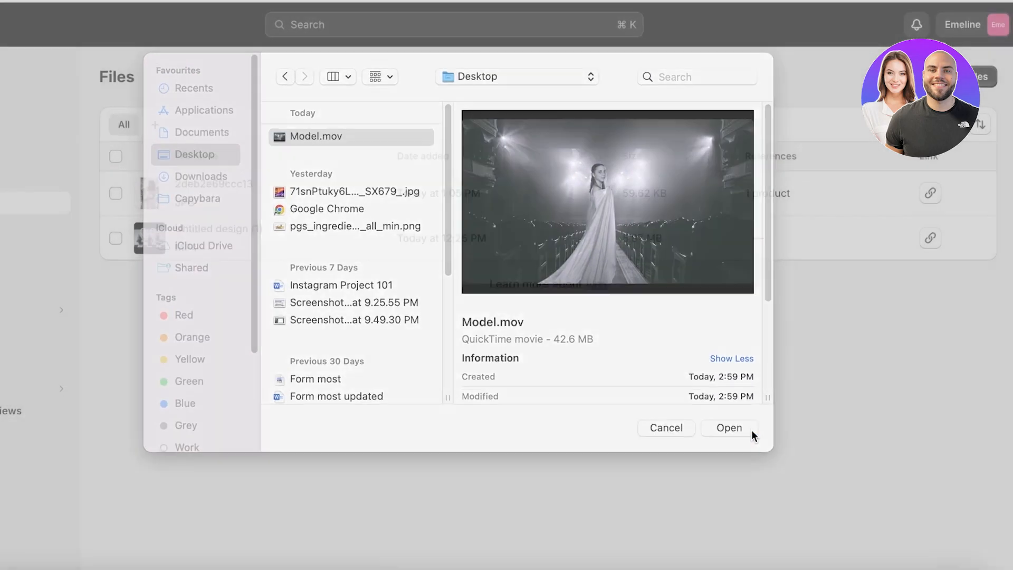
left_click(826, 431)
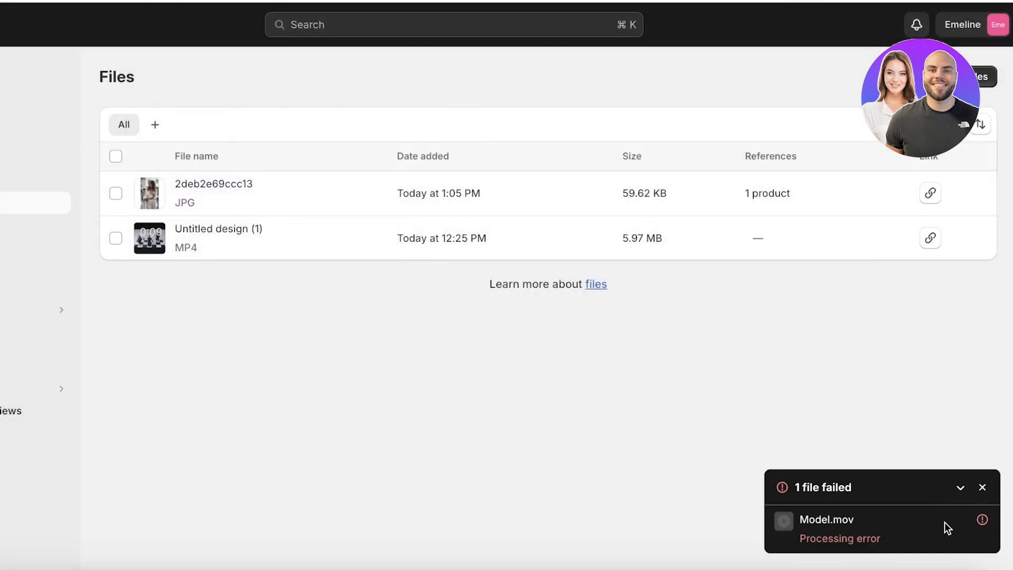
left_click(981, 487)
Step: Upload the video Untitled design.mp4 from the Downloads folder to the store's files
left_click(984, 76)
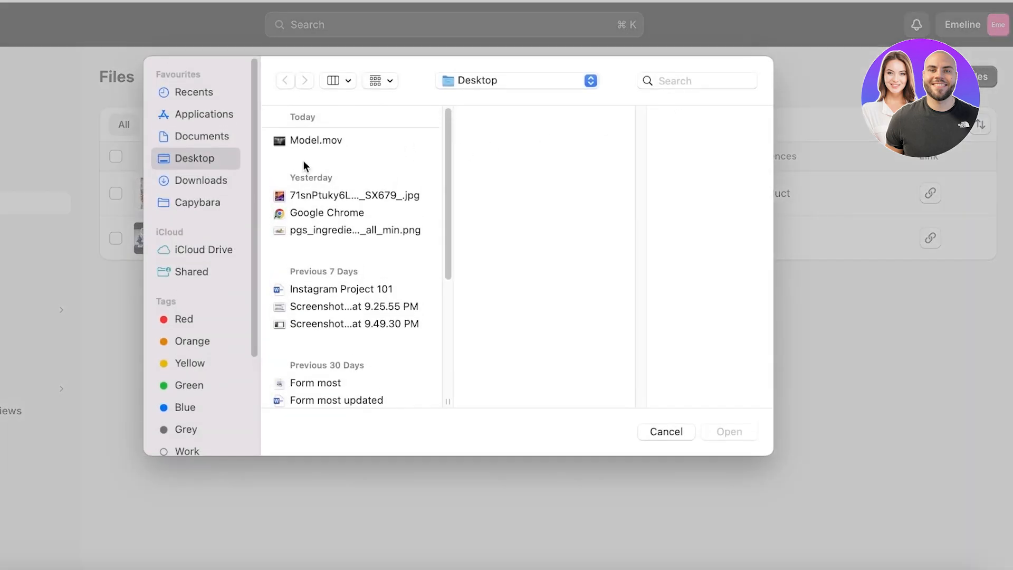
left_click(185, 204)
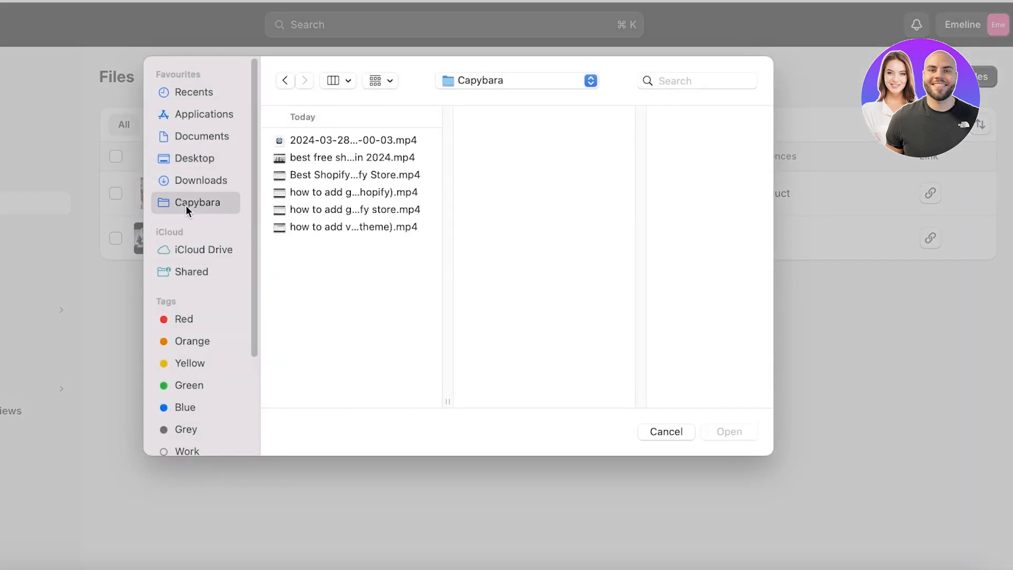
left_click(191, 178)
scroll(359, 248, "down", 10)
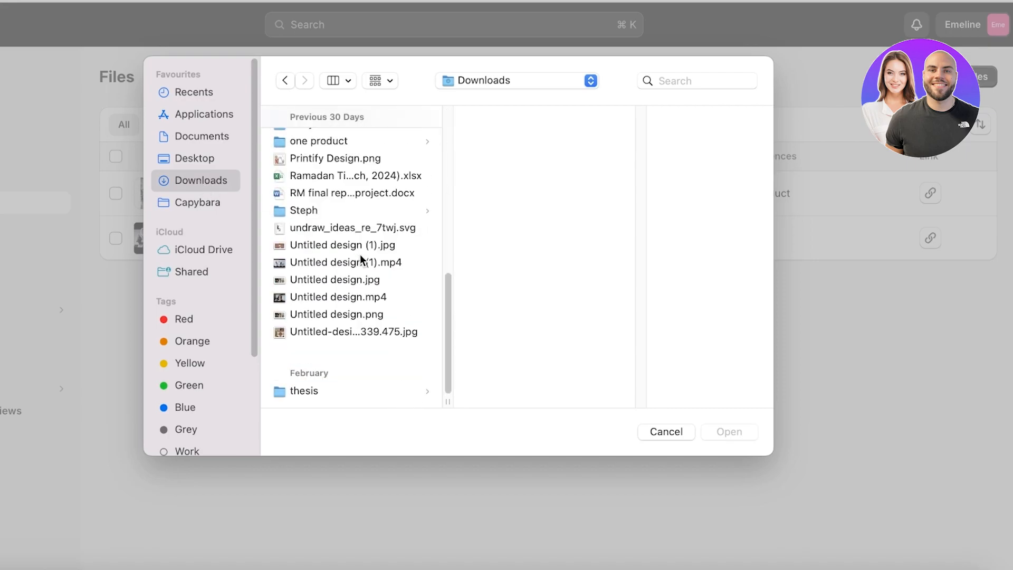
left_click(368, 296)
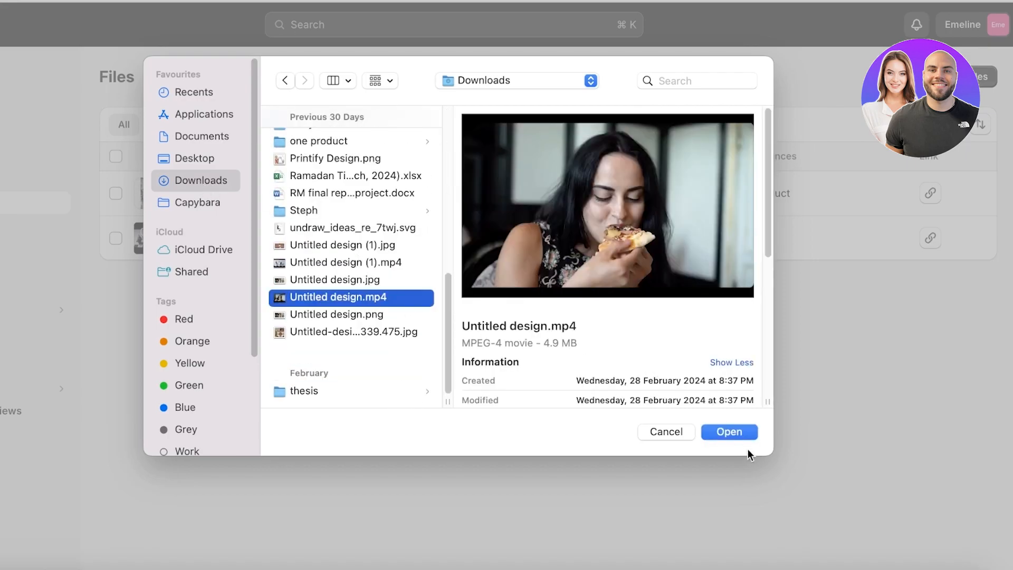
left_click(741, 436)
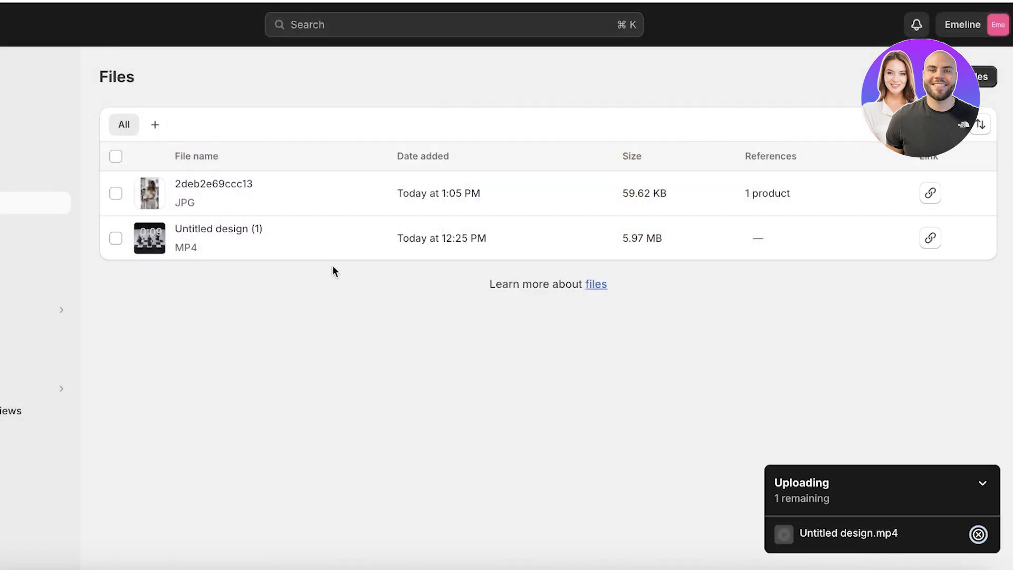
Step: Preview the existing video Untitled design (1), and close the preview
left_click(202, 227)
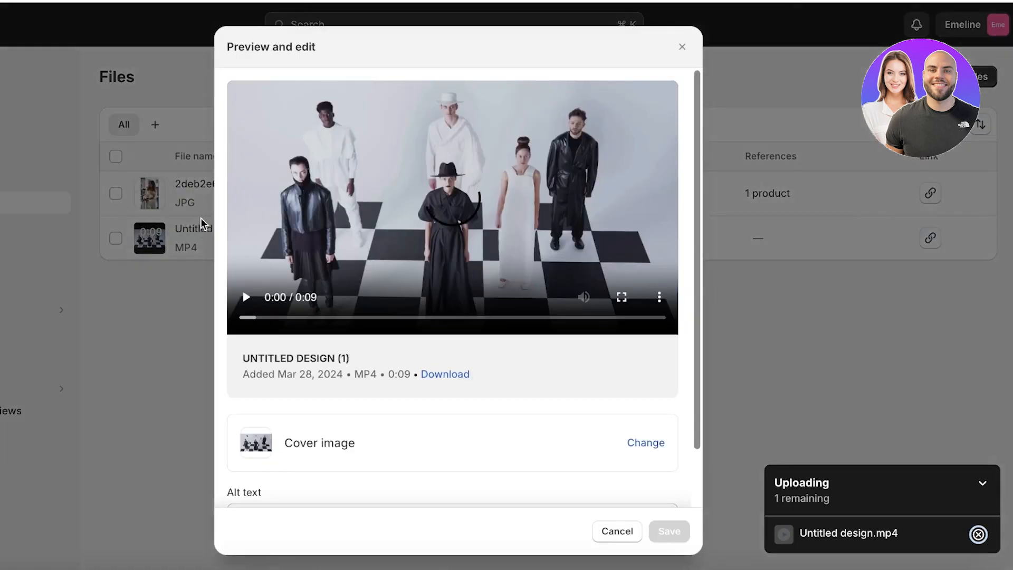
left_click(819, 341)
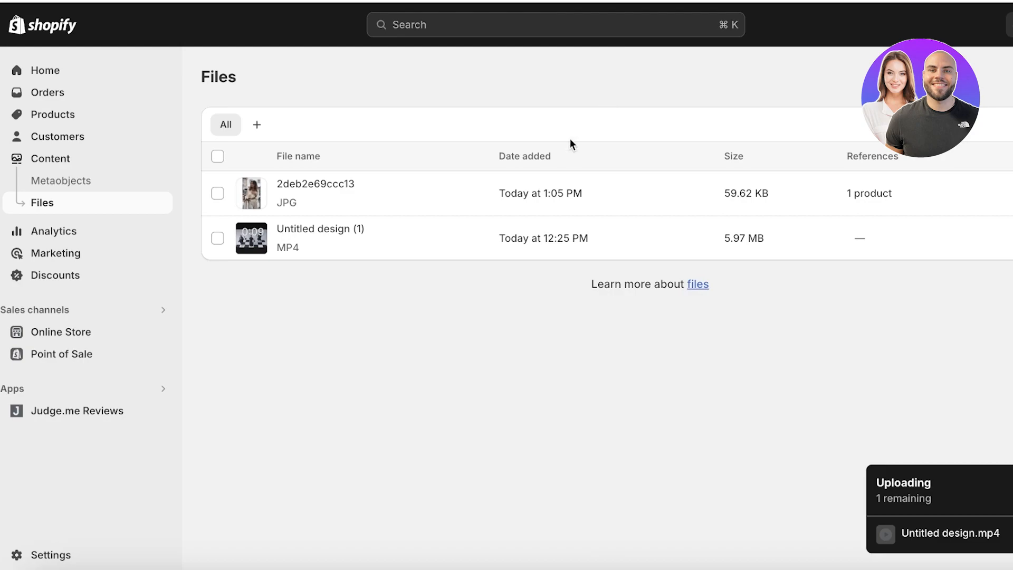
Step: Go to the online store's themes and open the current Dawn theme for customization
left_click(128, 341)
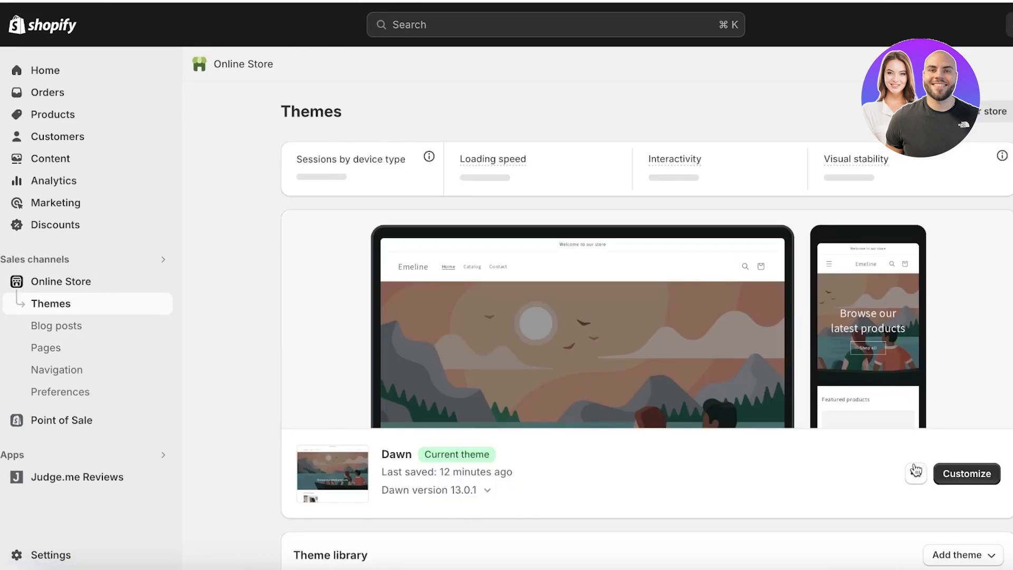
left_click(916, 472)
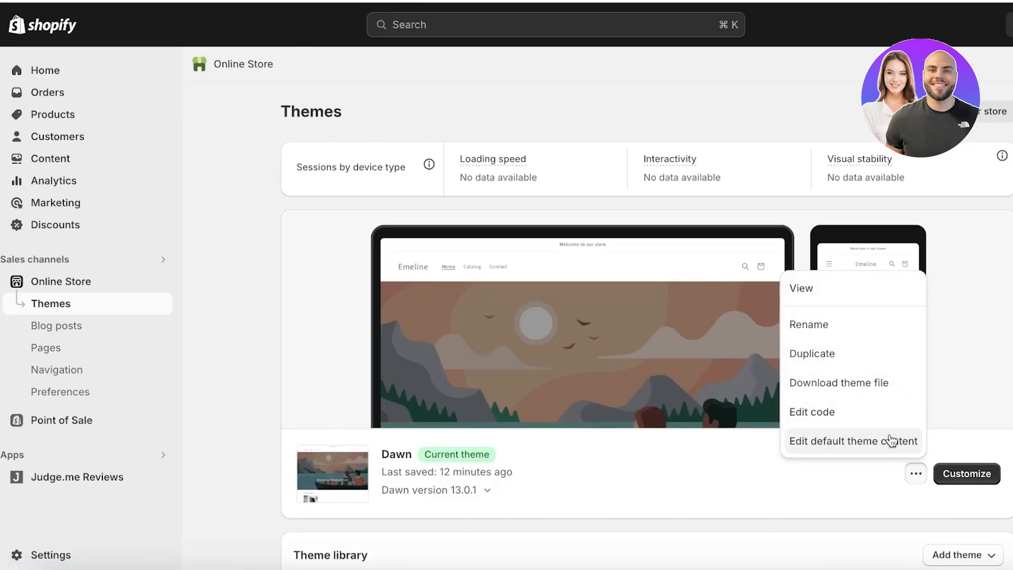
left_click(948, 475)
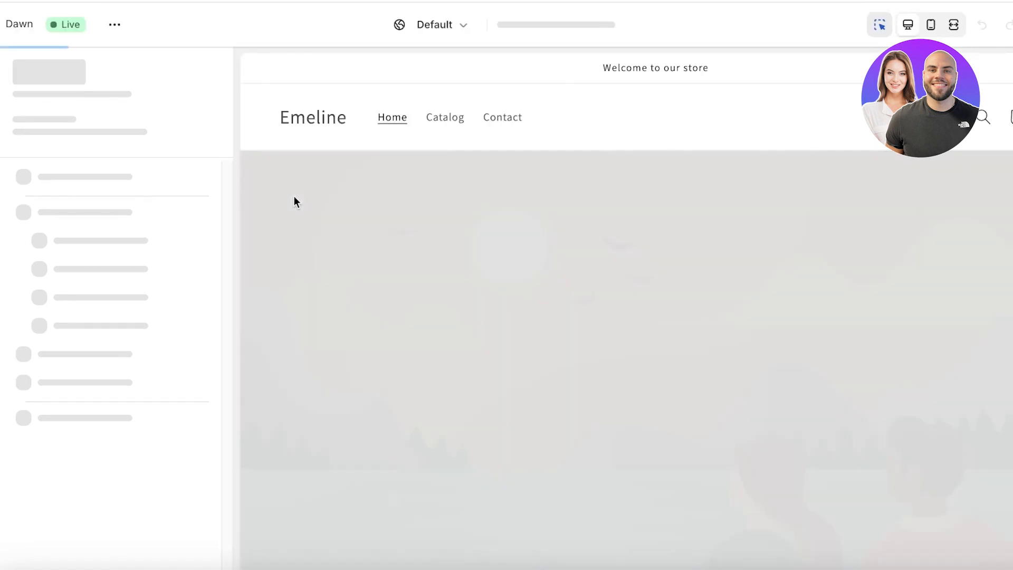
scroll(277, 236, "down", 10)
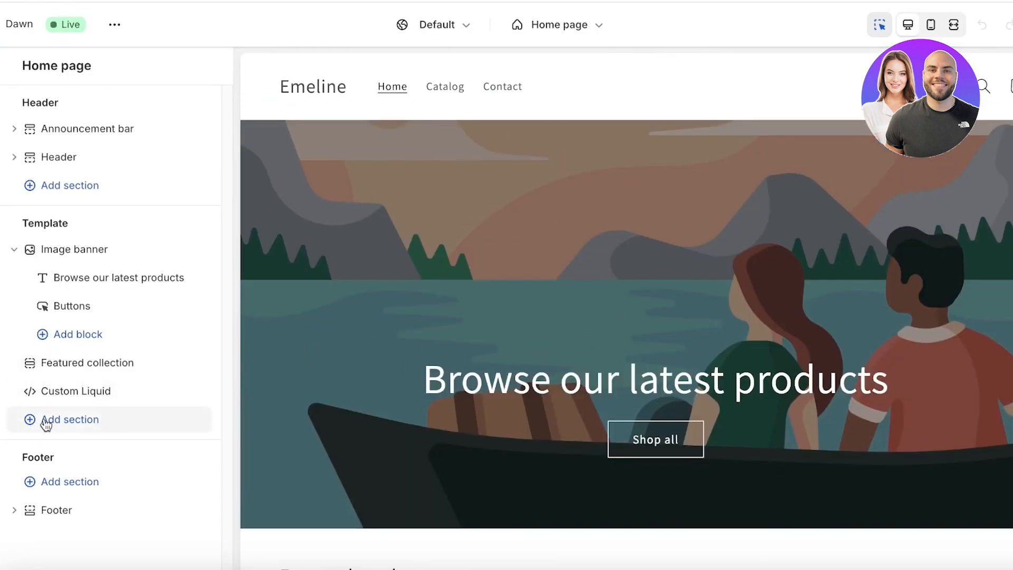
Step: Try out a Video section in the home page template and delete it again
left_click(42, 419)
scroll(312, 420, "down", 5)
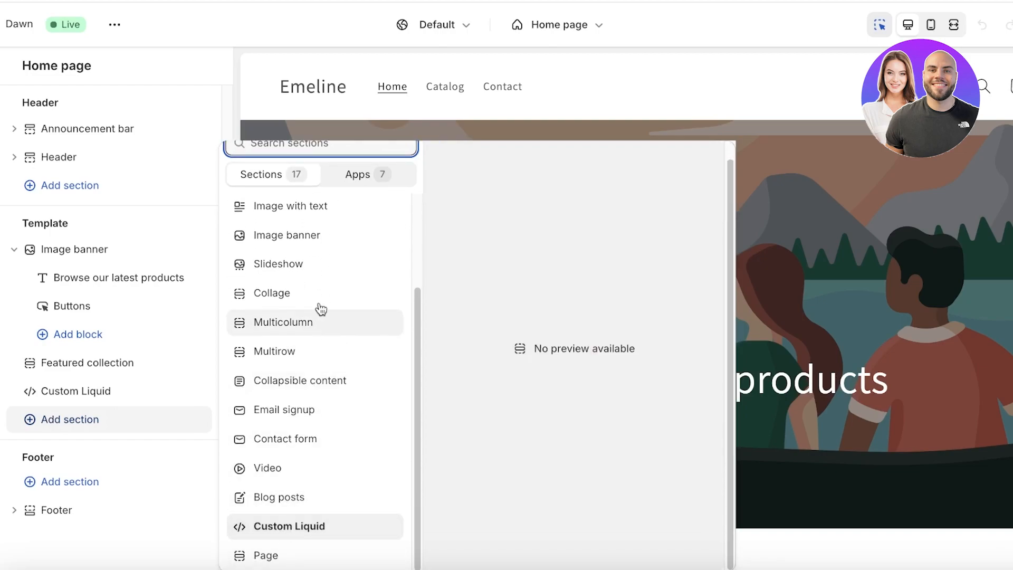
left_click(327, 472)
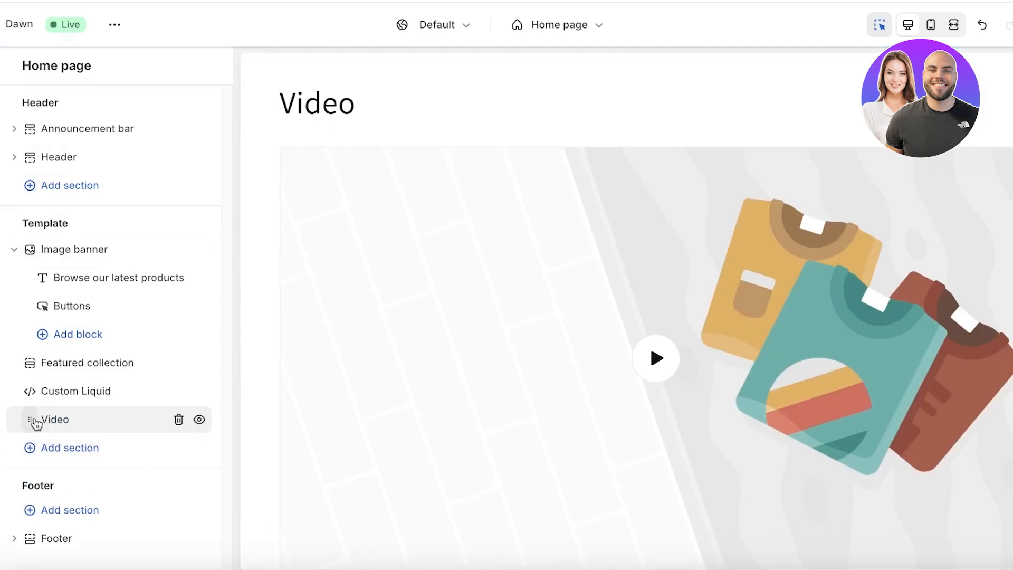
left_click(48, 420)
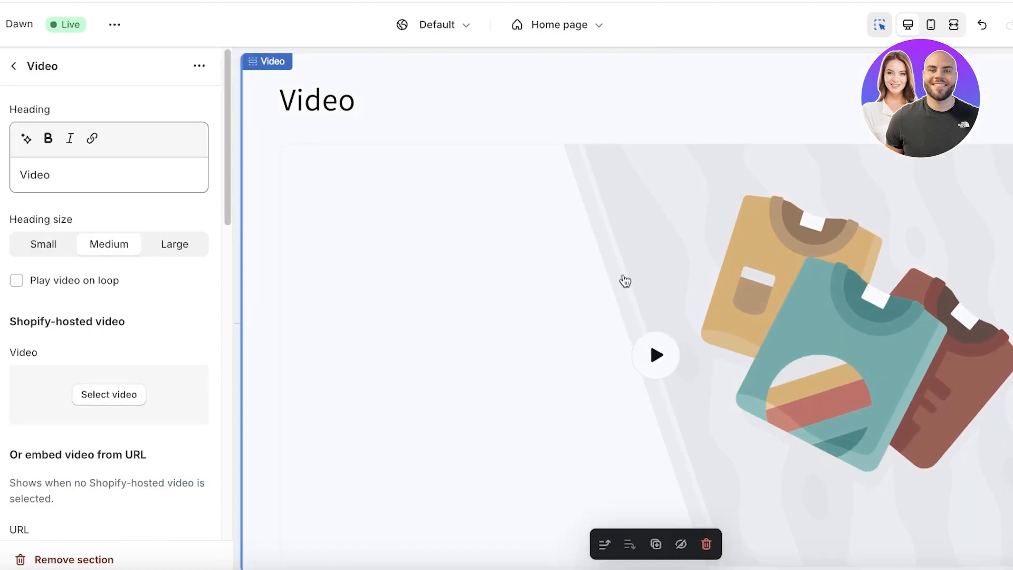
left_click(19, 68)
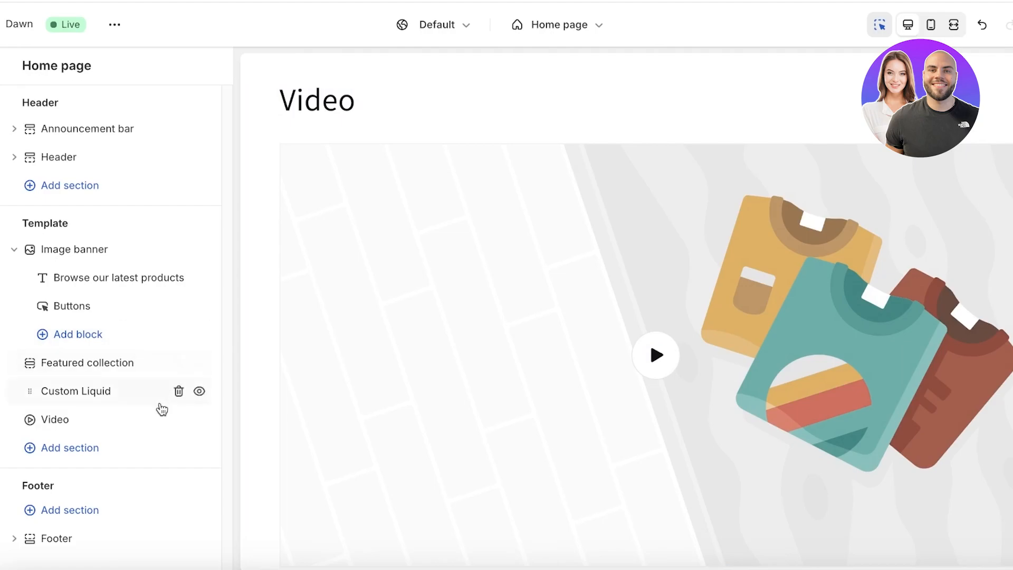
left_click(174, 420)
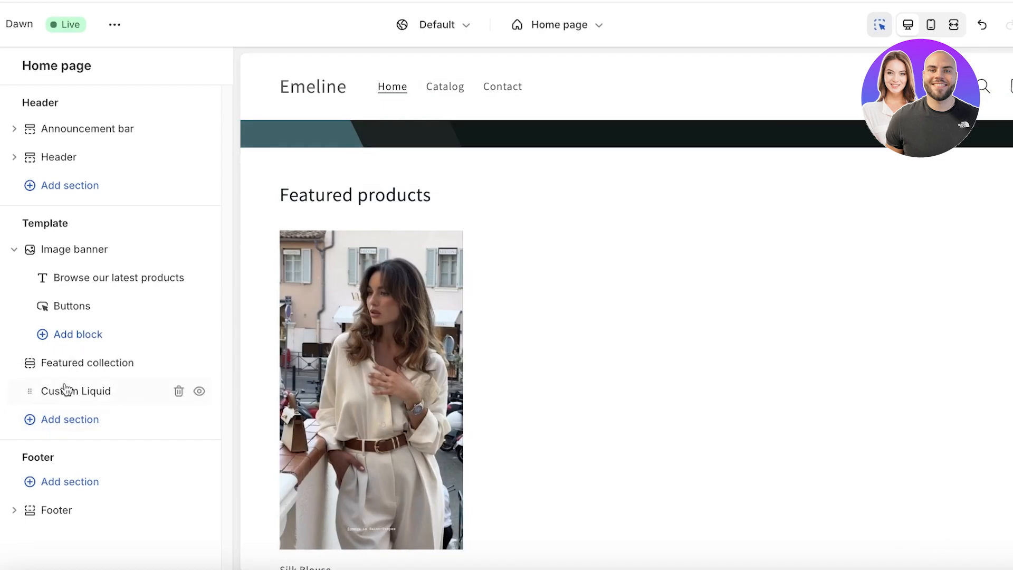
Step: Return to the online store's themes and open the Dawn theme's code for editing
scroll(66, 389, "left", 5)
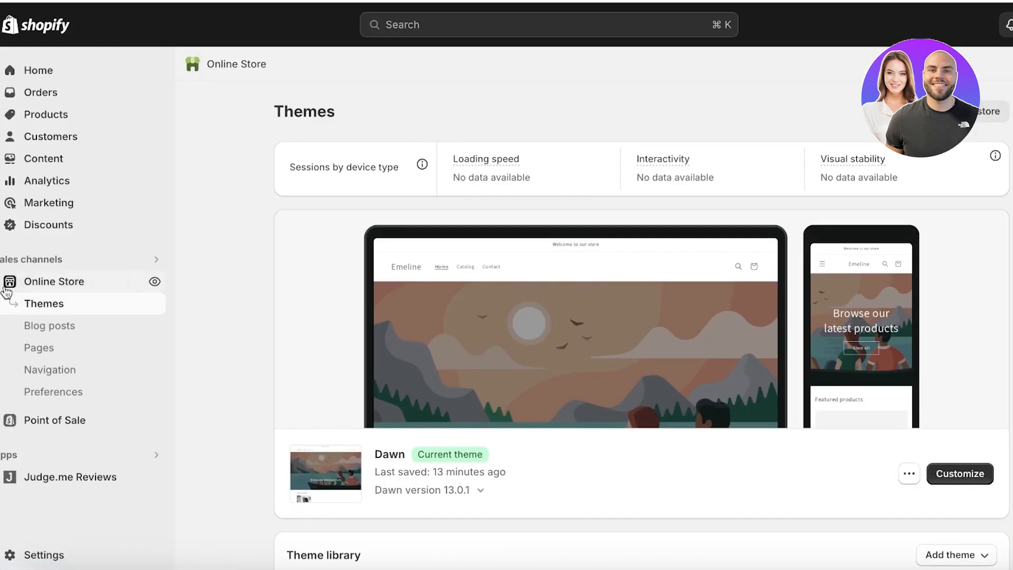
left_click(909, 474)
left_click(791, 416)
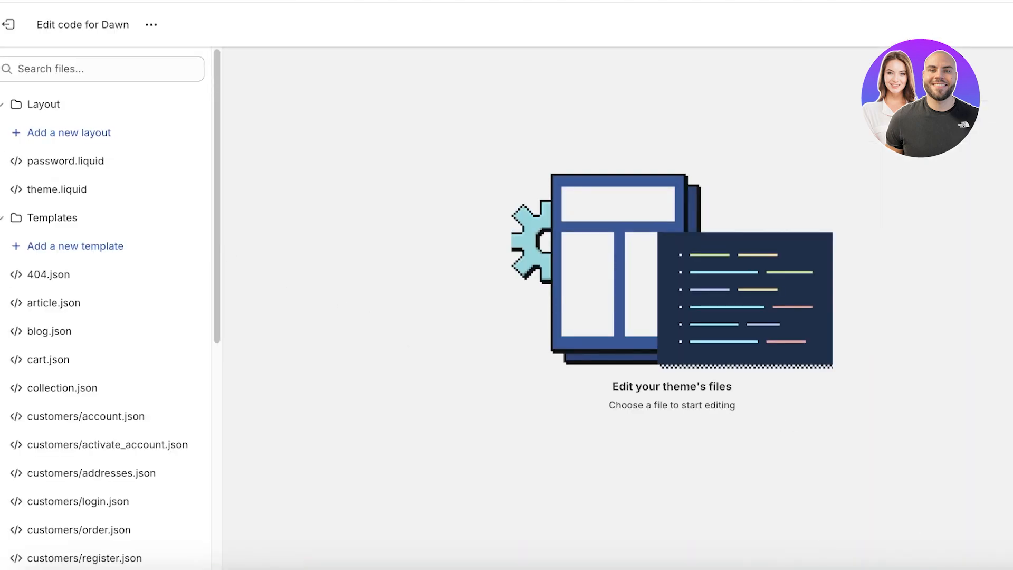
Step: Collapse the Layout and Templates folders in the theme files and expand the Sections folder
left_click(3, 104)
left_click(4, 139)
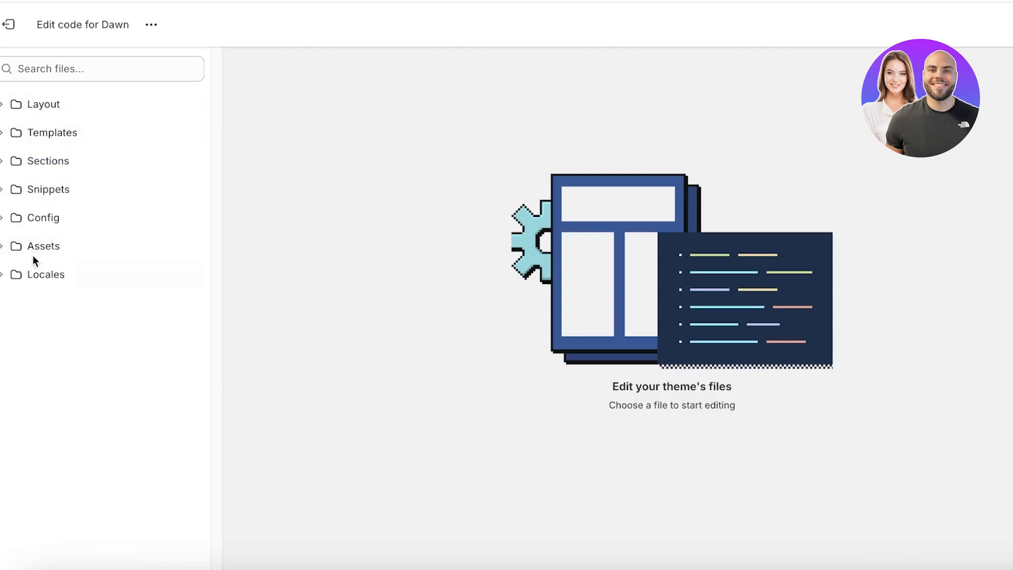
left_click(67, 169)
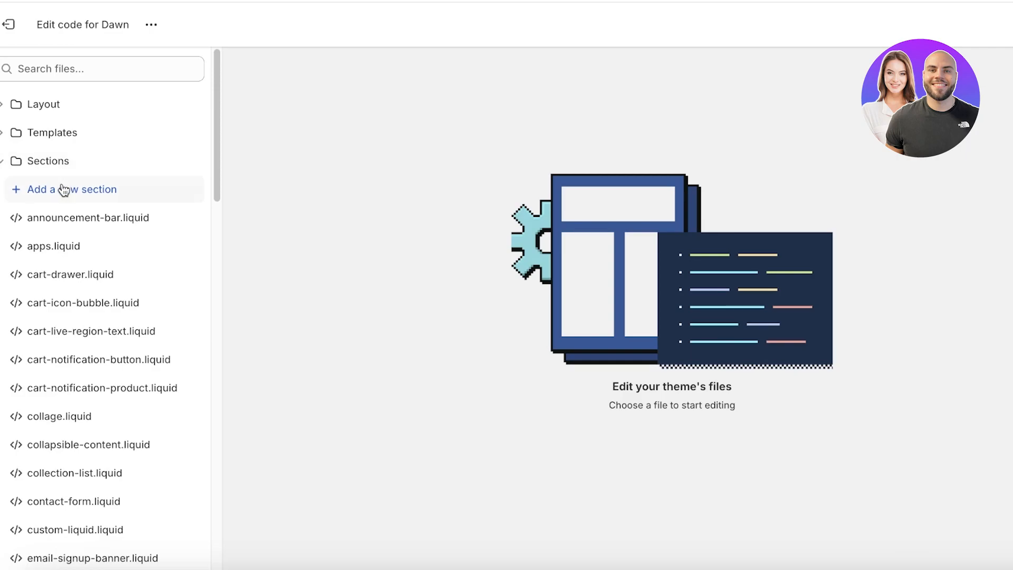
Step: Create a new liquid section file named background-video in the Sections folder
left_click(63, 190)
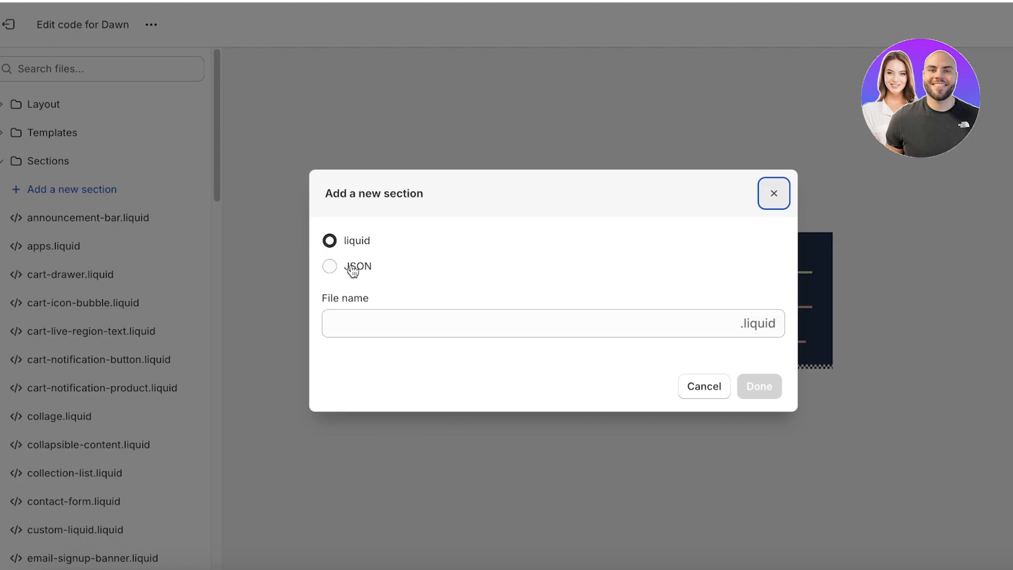
left_click(336, 243)
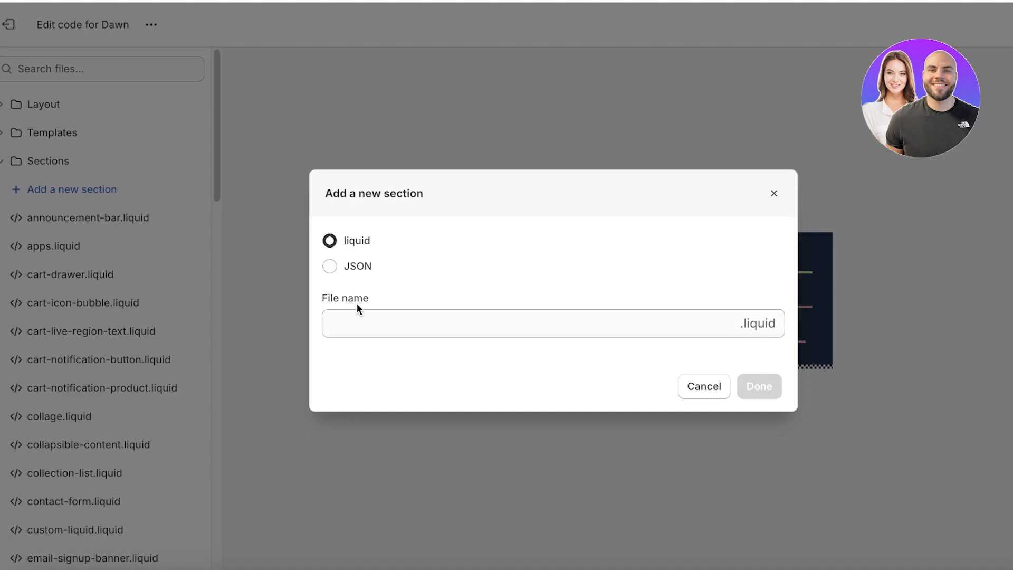
left_click(356, 322)
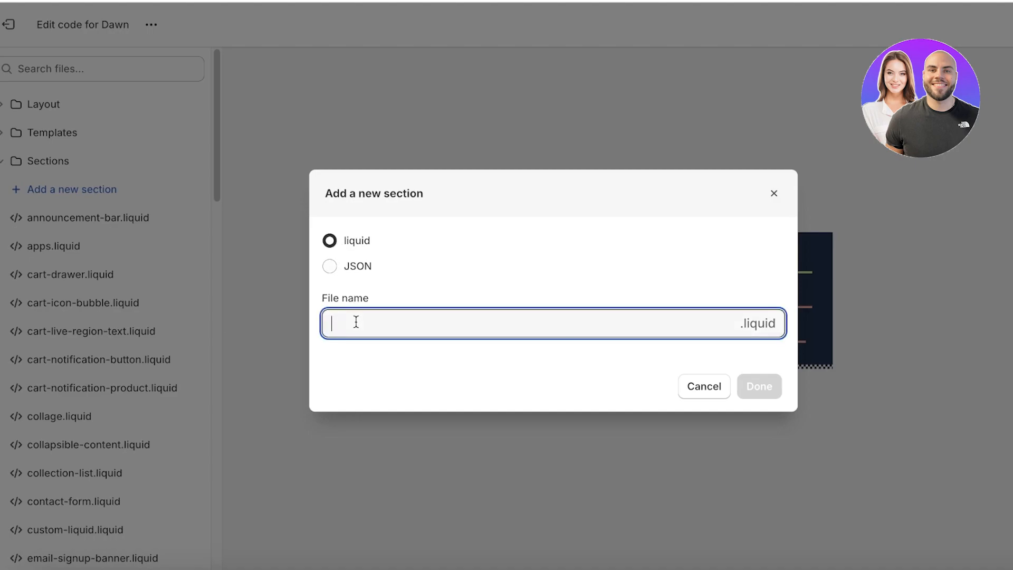
type("background")
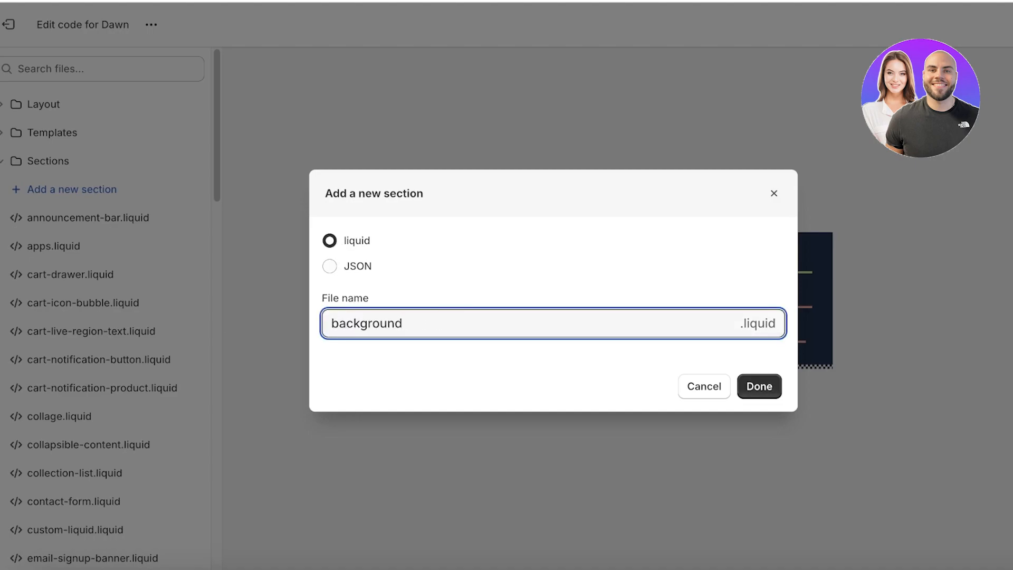
type("-video")
left_click(760, 386)
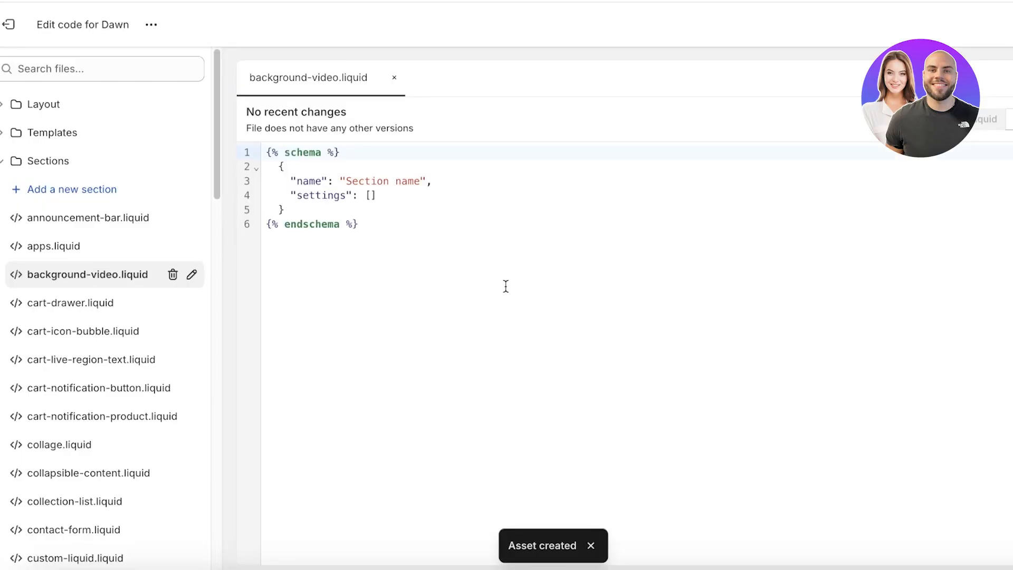
Step: Delete all the default schema code from background-video.liquid
left_click_drag(266, 151, 412, 266)
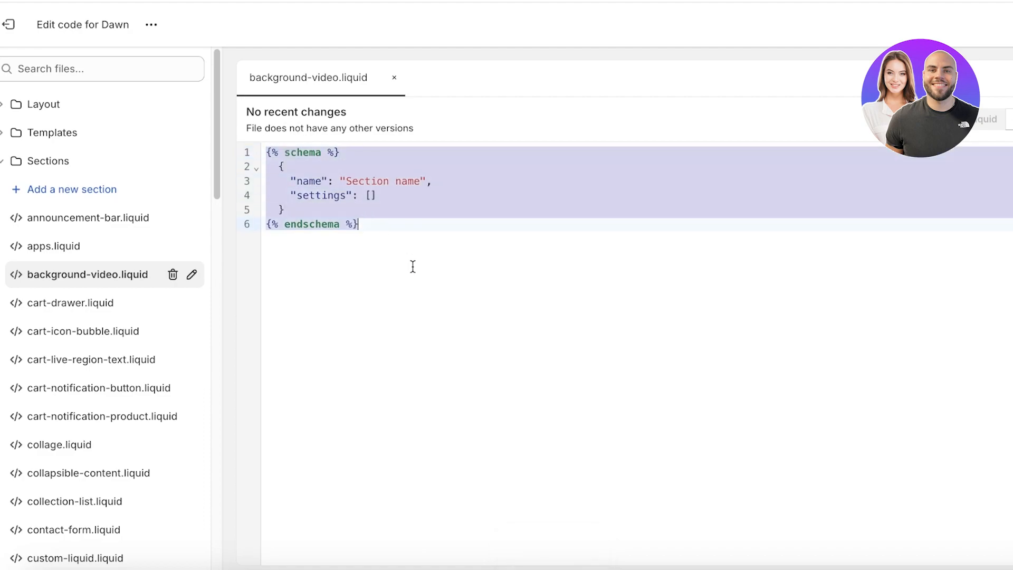
key("BackSpace")
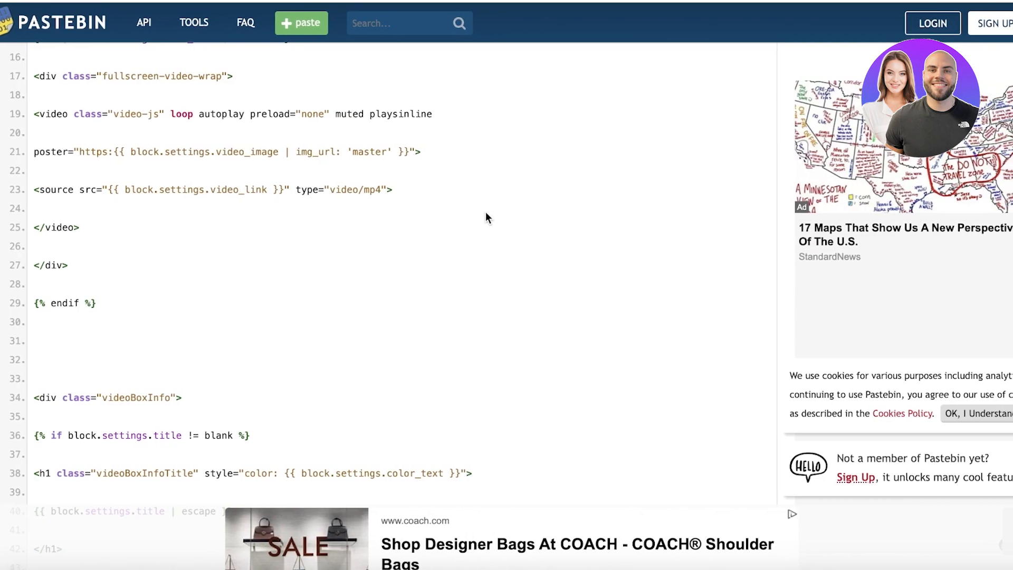
Step: Copy the entire "banner video shopify" code on Pastebin, from the opening section.blocks.size condition through {% endschema %}
scroll(236, 305, "down", 20)
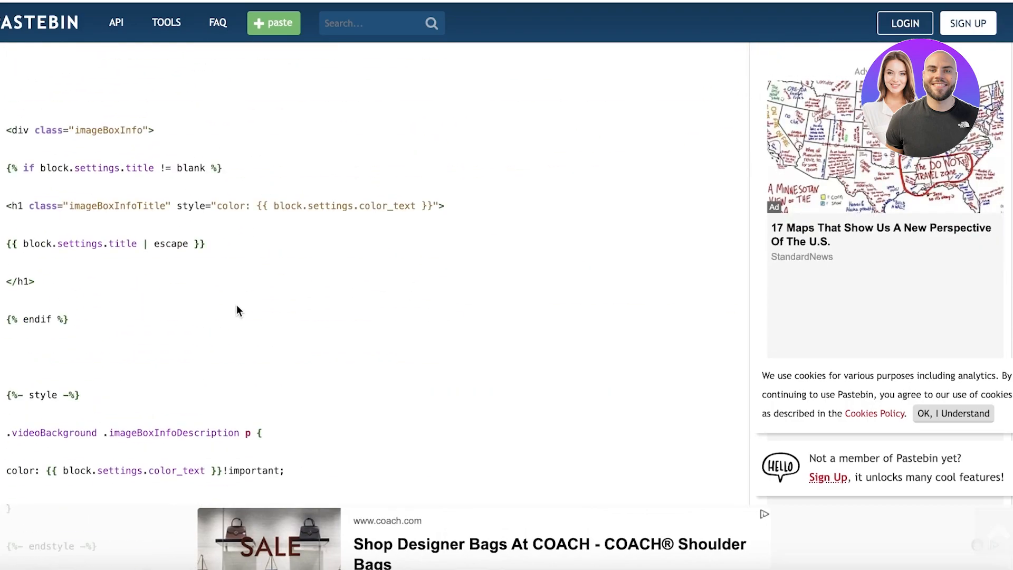
scroll(236, 304, "up", 20)
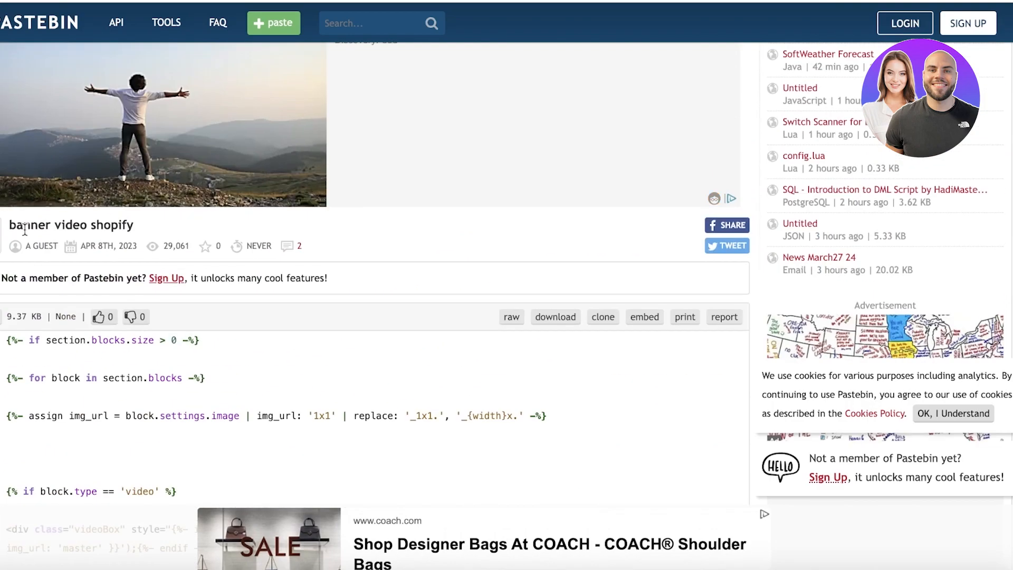
left_click_drag(6, 339, 217, 288)
scroll(215, 269, "down", 20)
scroll(215, 279, "down", 20)
scroll(218, 286, "down", 20)
scroll(216, 288, "up", 6)
left_click_drag(216, 288, 100, 388)
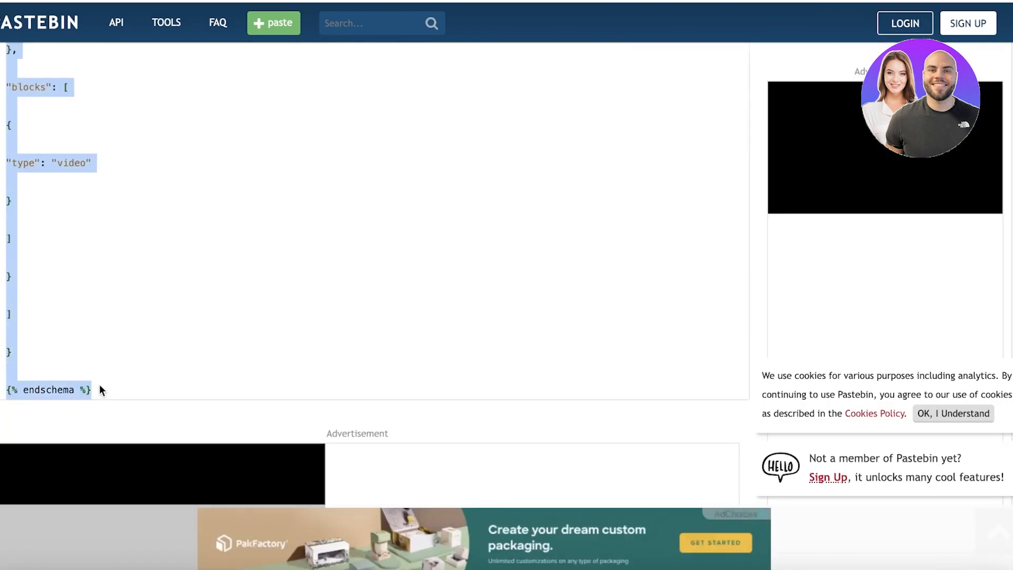
right_click(42, 386)
left_click(57, 379)
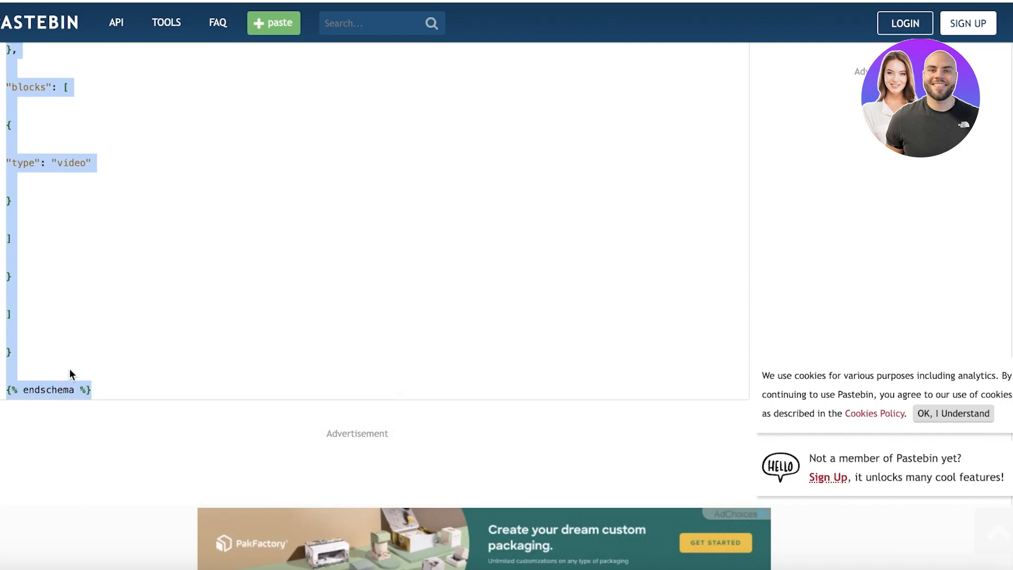
scroll(59, 354, "up", 1)
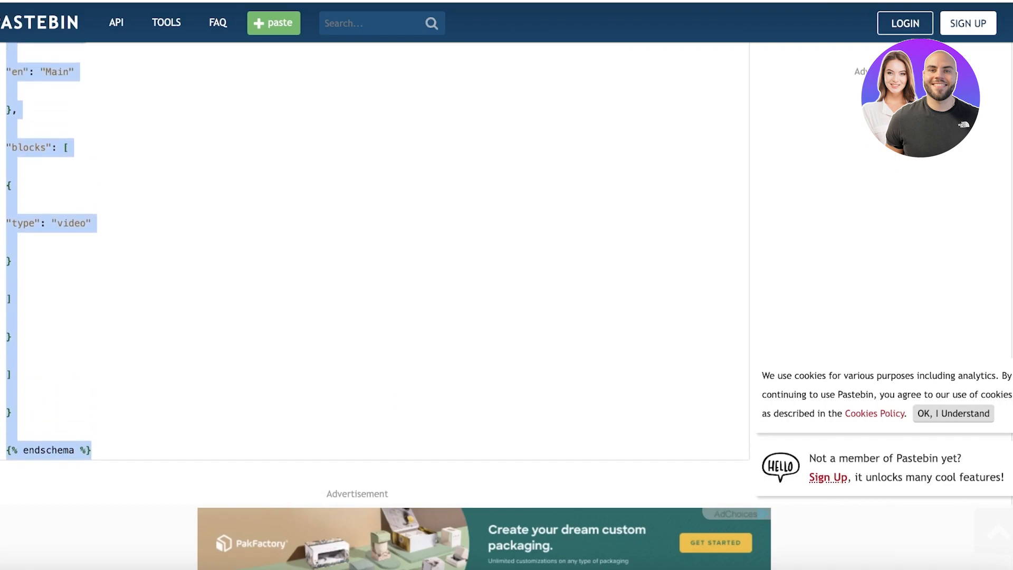
scroll(51, 318, "up", 15)
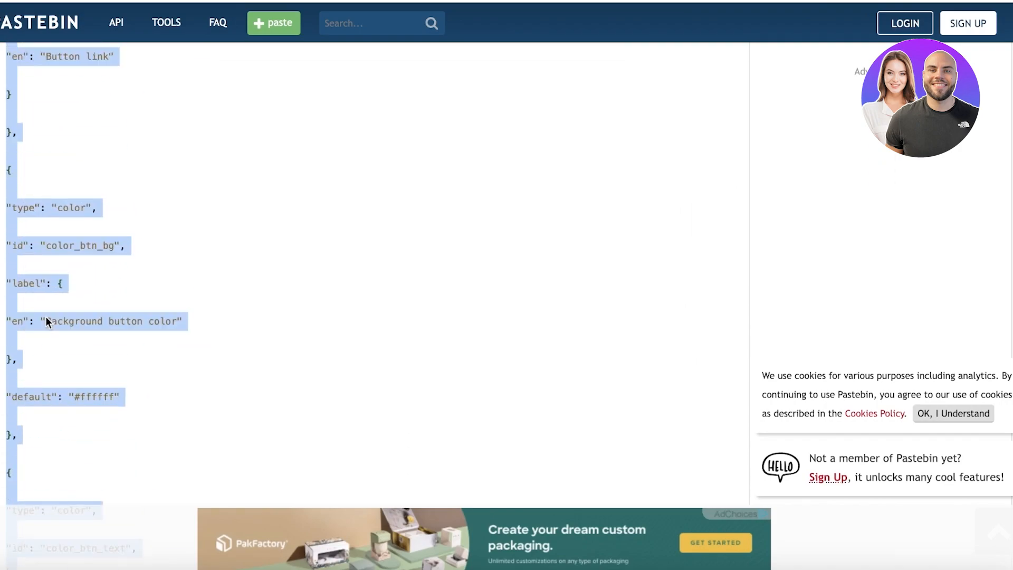
scroll(50, 318, "up", 15)
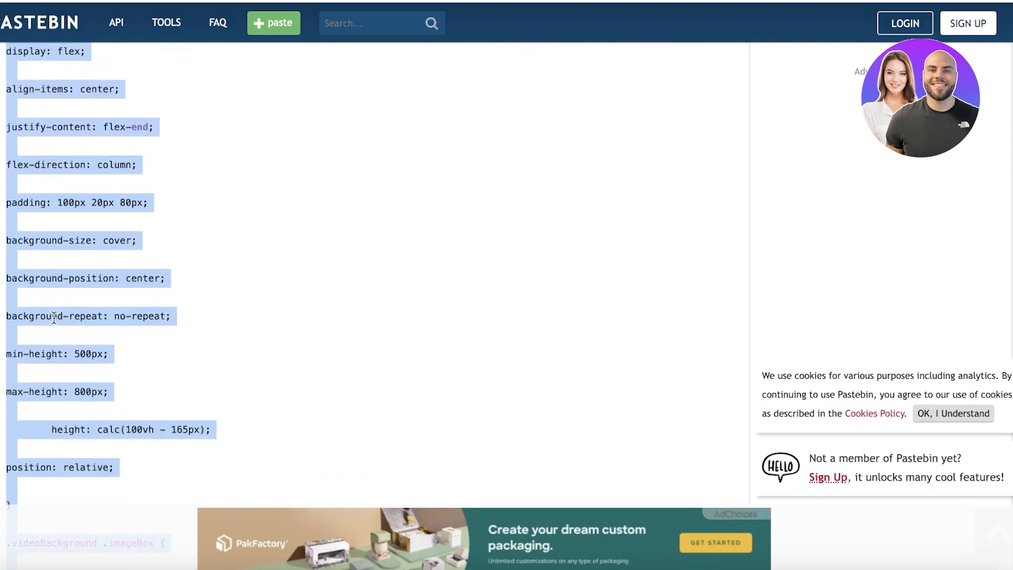
scroll(55, 321, "up", 20)
scroll(58, 264, "down", 5)
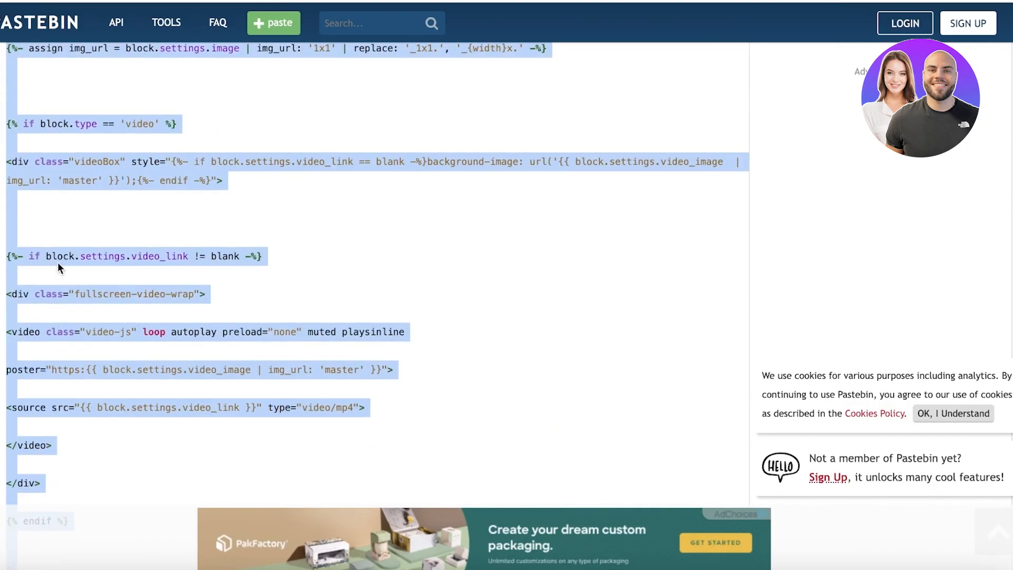
scroll(7, 154, "up", 4)
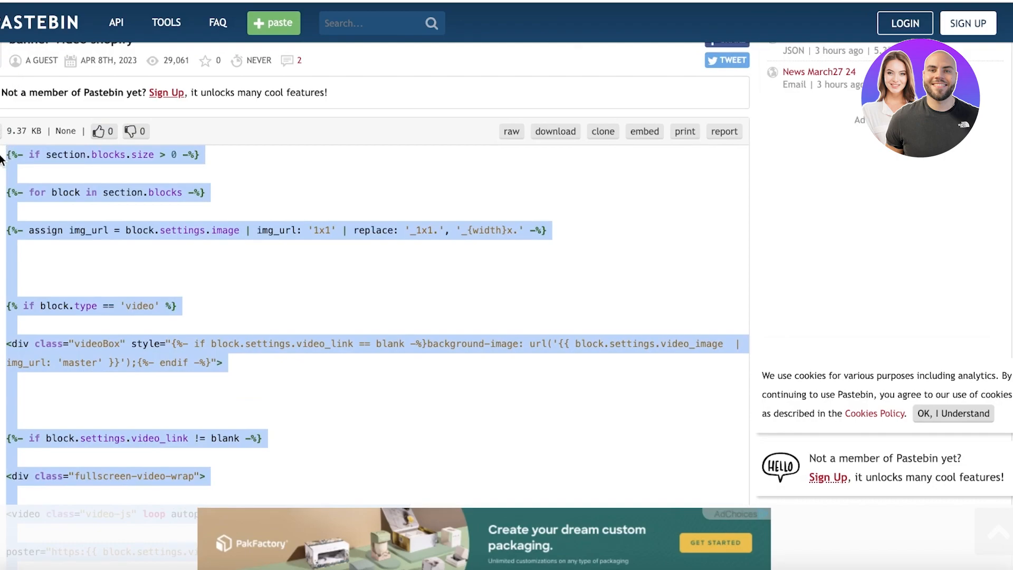
Step: Paste the copied Pastebin code into the empty background-video.liquid file in the Shopify code editor and save it
left_click(274, 1)
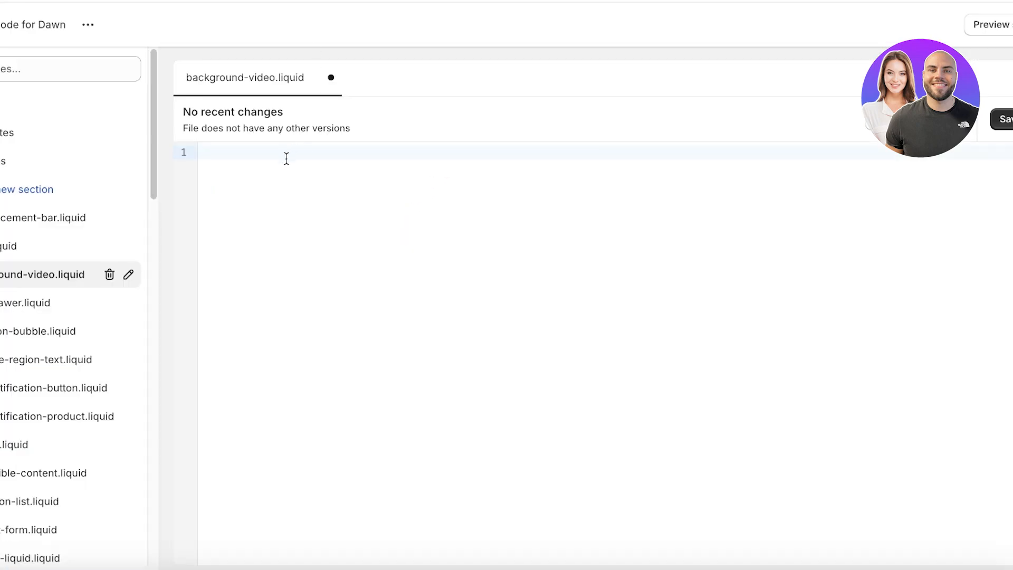
right_click(232, 167)
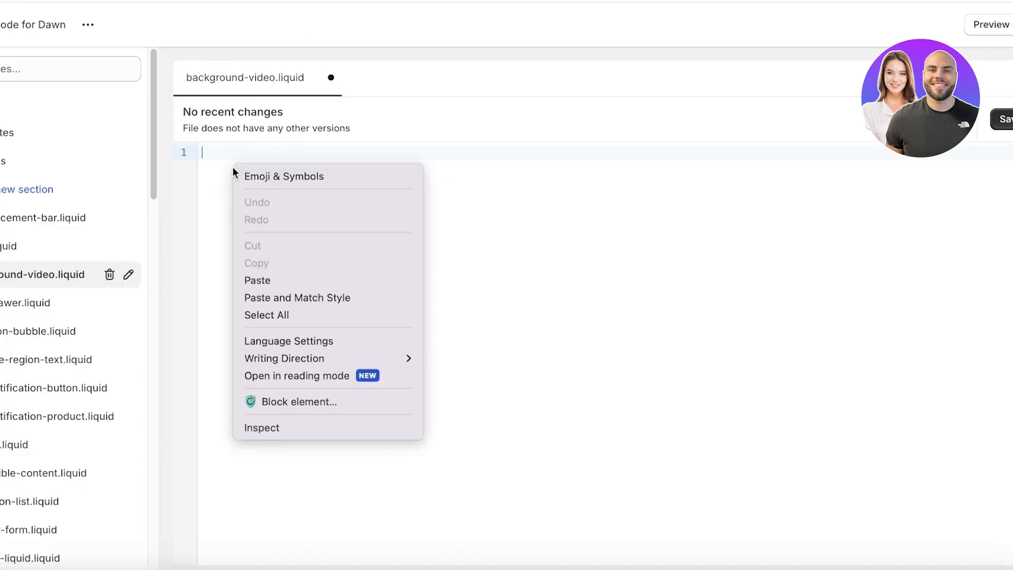
left_click(284, 279)
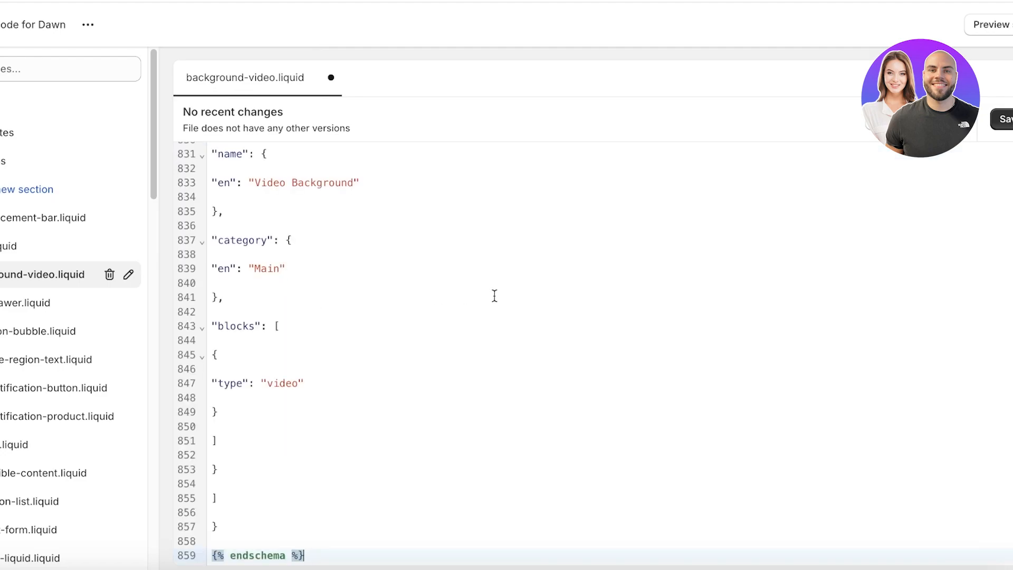
left_click(1001, 126)
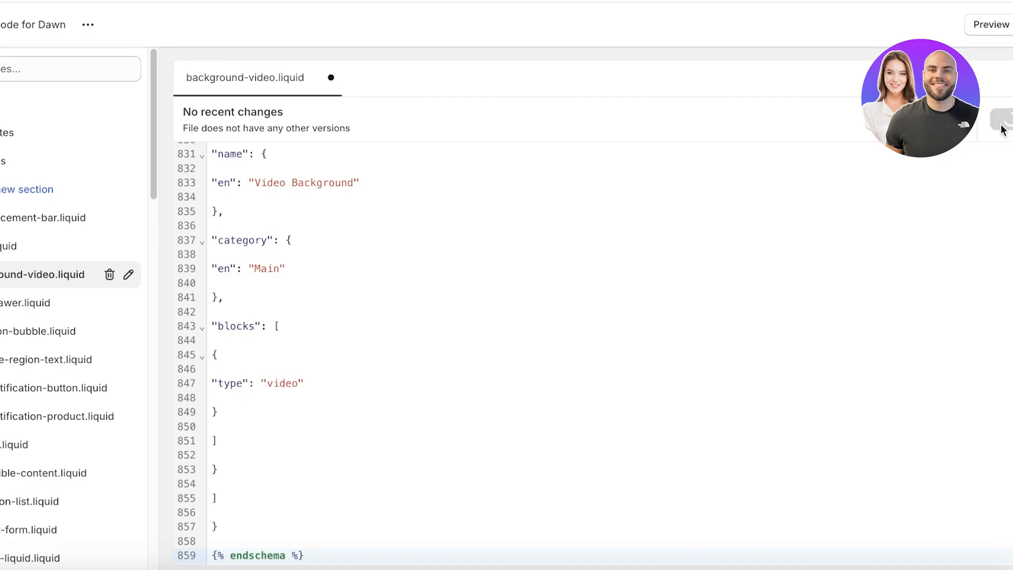
Step: Exit the code editor and open the Dawn theme for customization on its home page
left_click(1, 24)
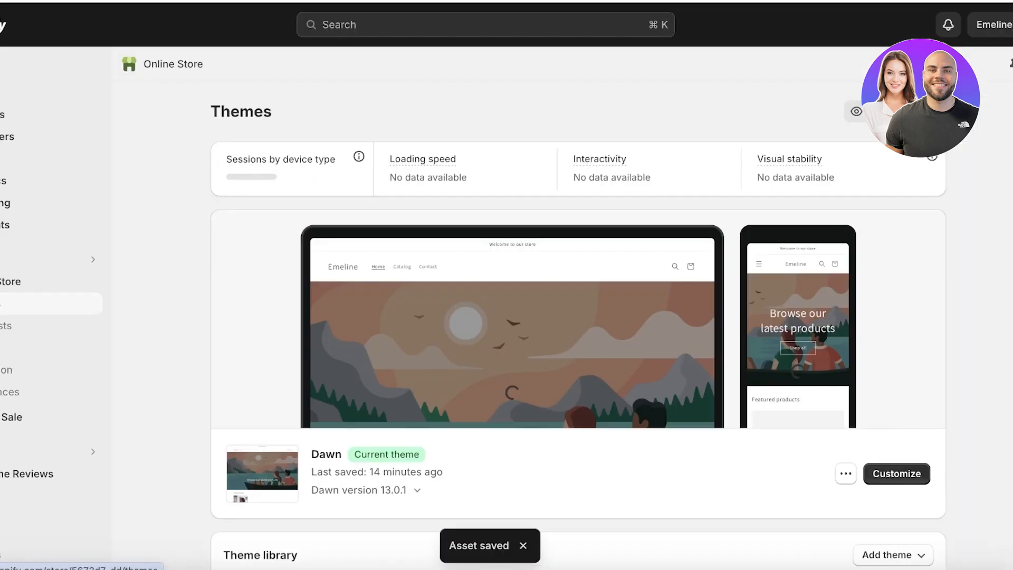
left_click(895, 475)
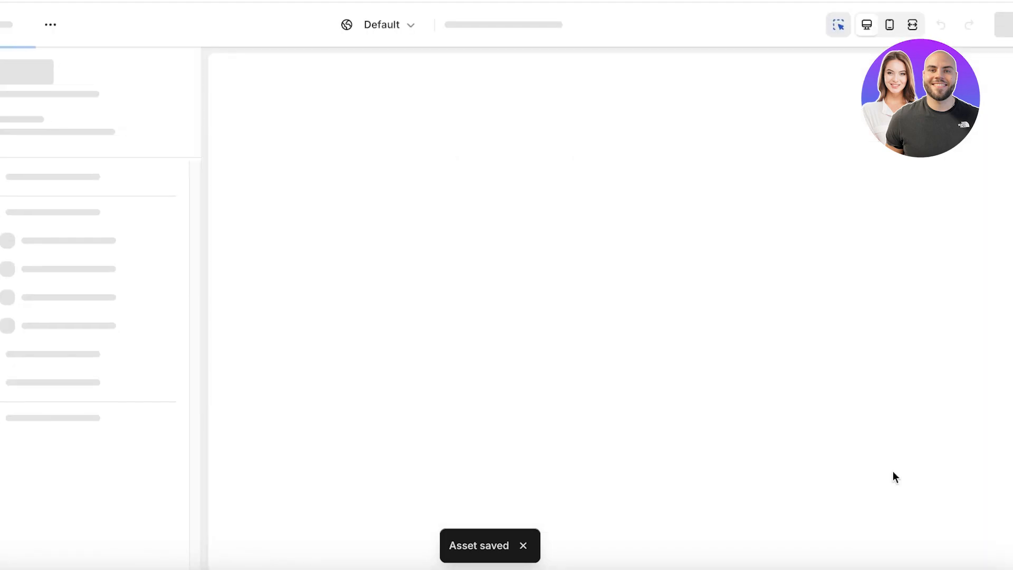
scroll(757, 293, "down", 10)
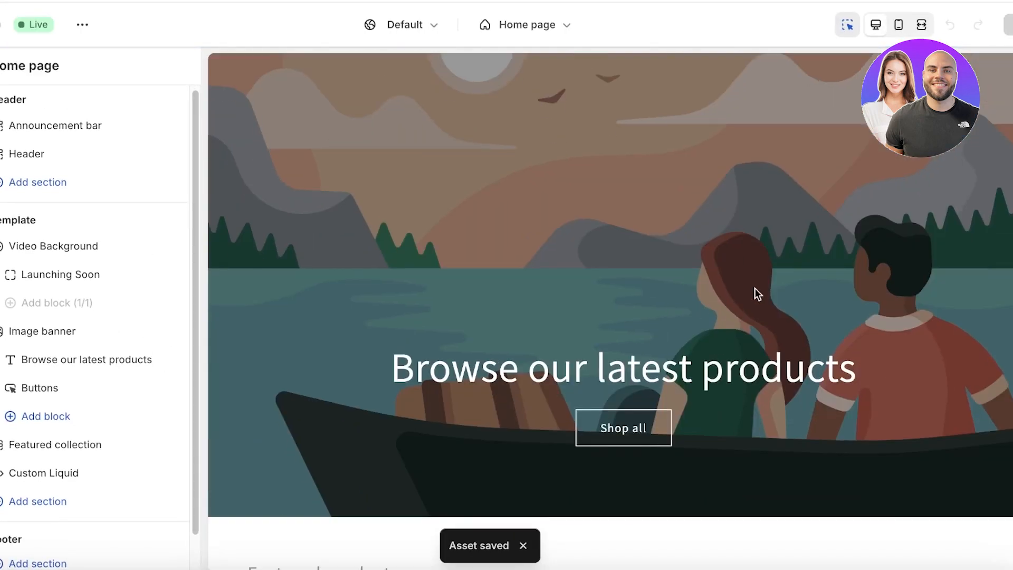
left_click(24, 505)
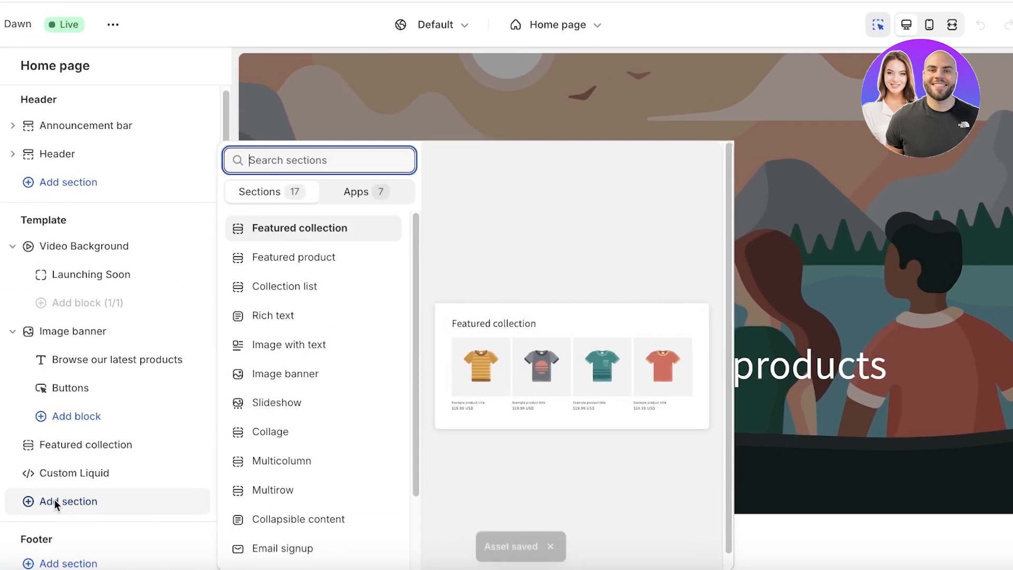
scroll(283, 268, "down", 2)
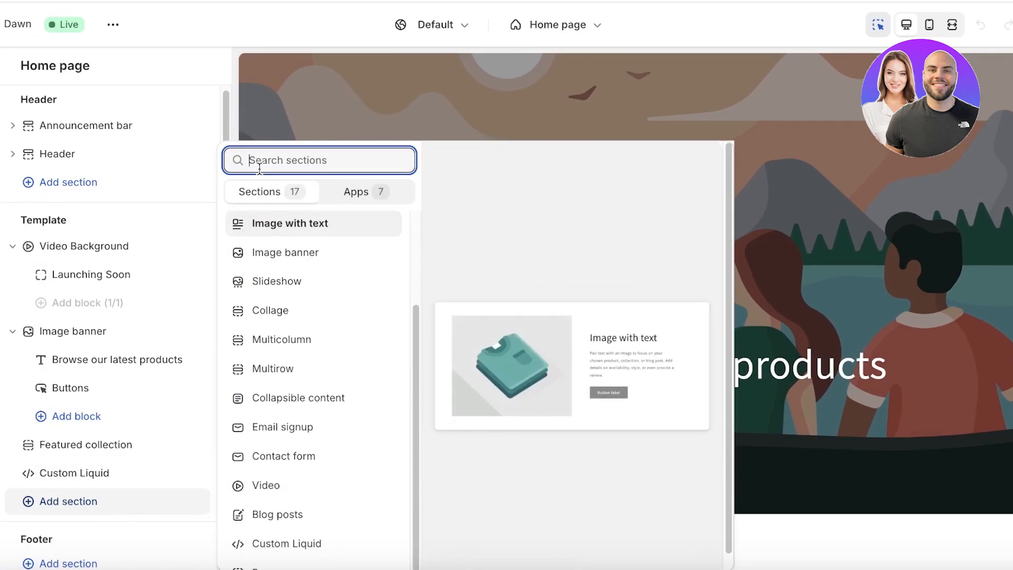
scroll(243, 548, "down", 1)
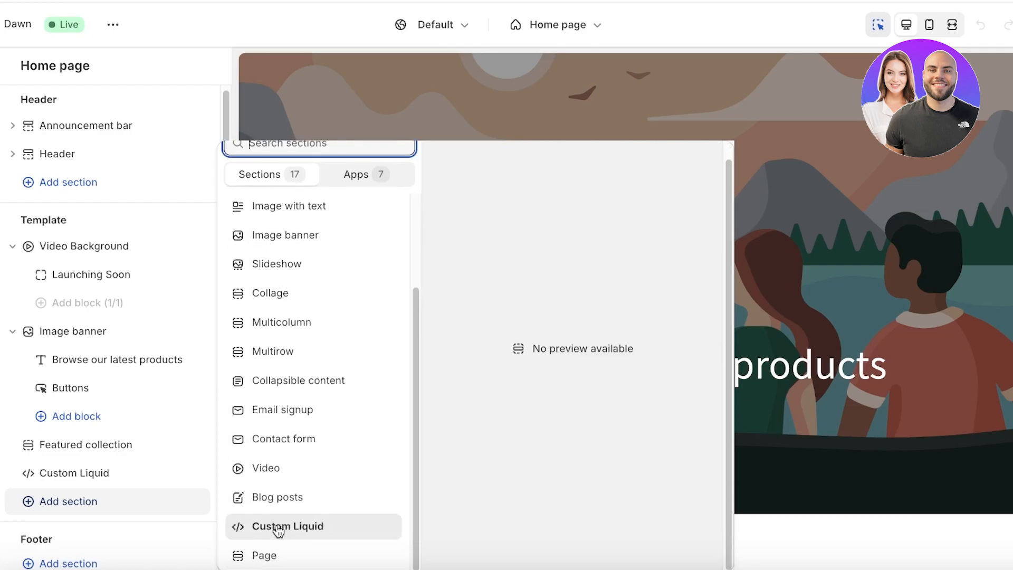
scroll(288, 439, "up", 3)
left_click(983, 249)
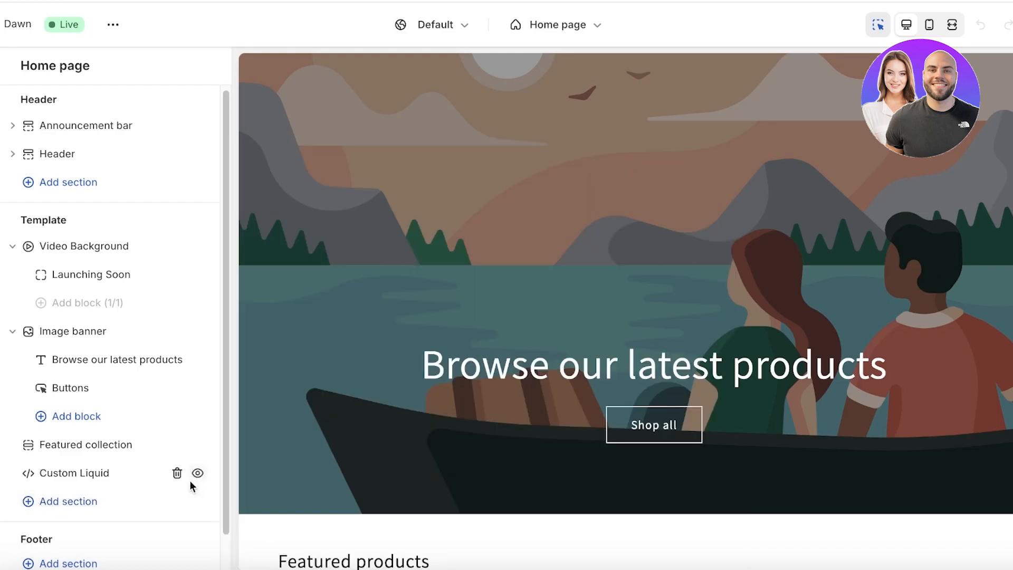
left_click(41, 508)
left_click(624, 128)
Step: Remove the existing Video Background section containing the Launching Soon block from the home page template
left_click(66, 242)
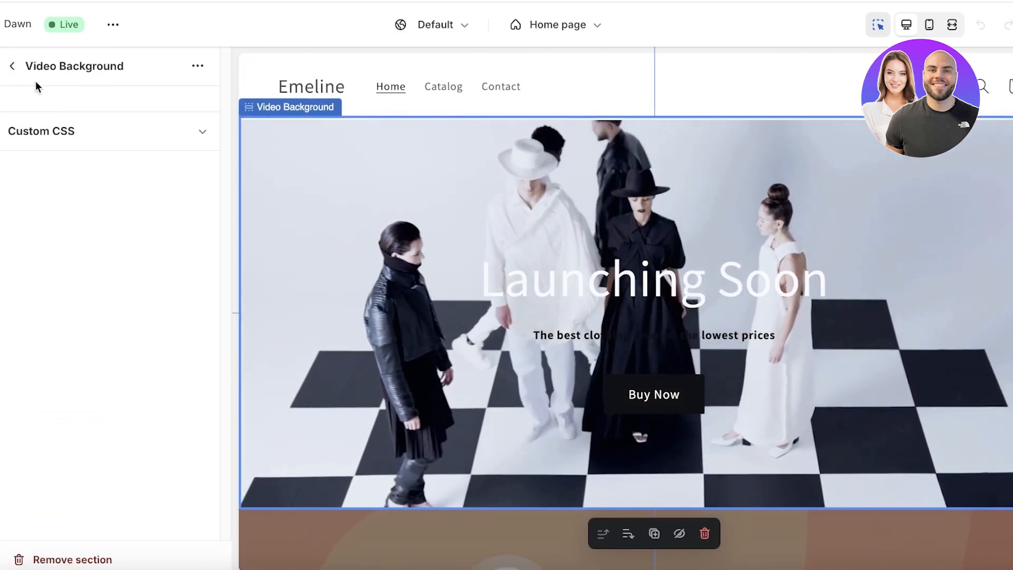
left_click(11, 65)
left_click(177, 246)
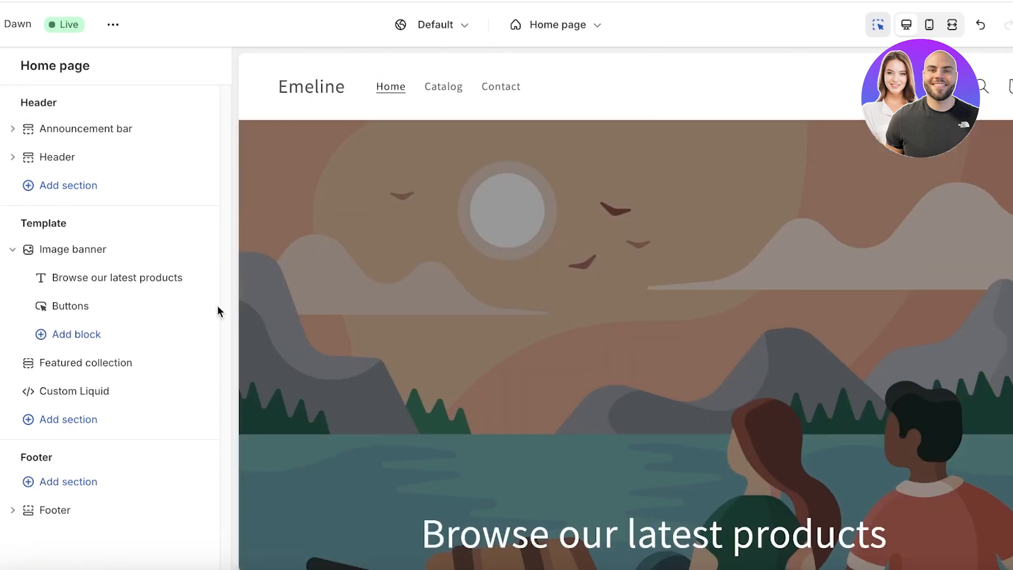
Step: Search the available sections for "video" and add the Video Background section to the home page template
left_click(68, 422)
scroll(356, 357, "down", 3)
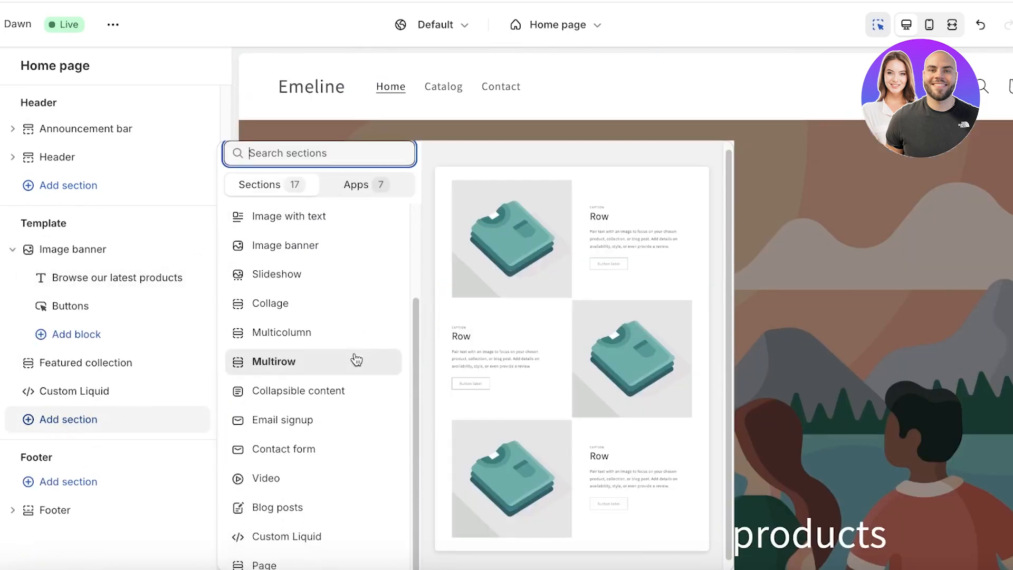
scroll(310, 169, "up", 1)
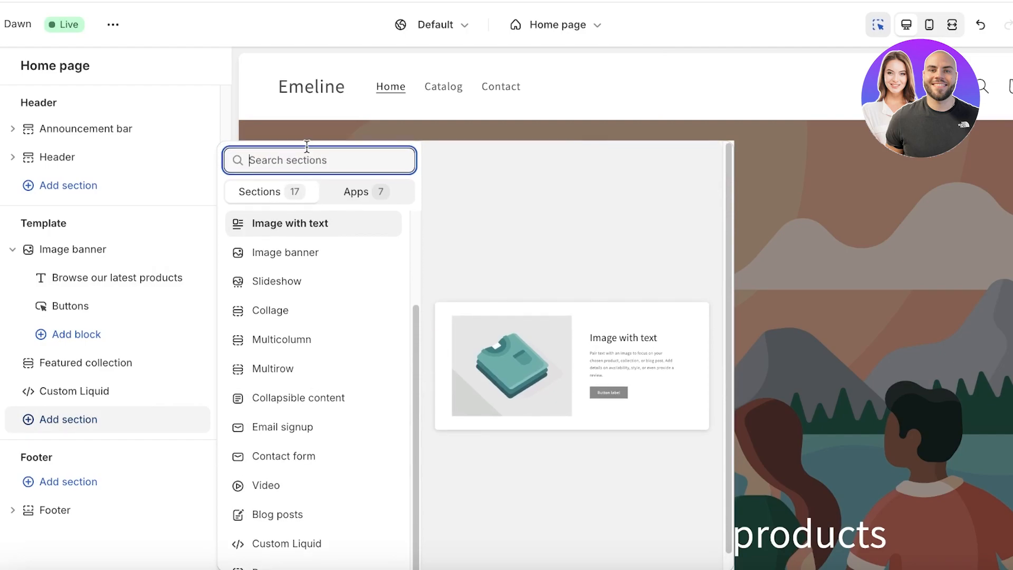
type("video")
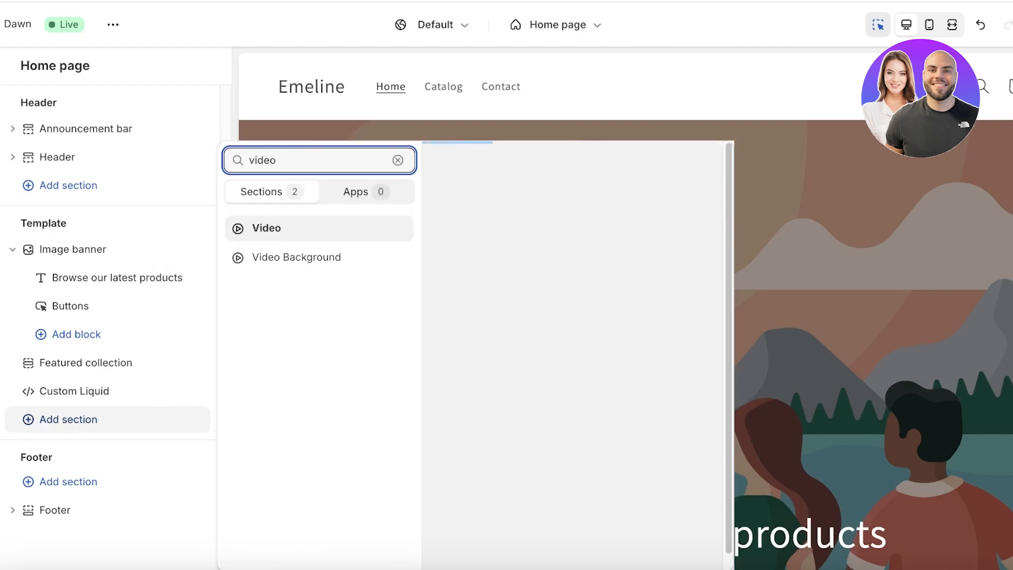
left_click(306, 257)
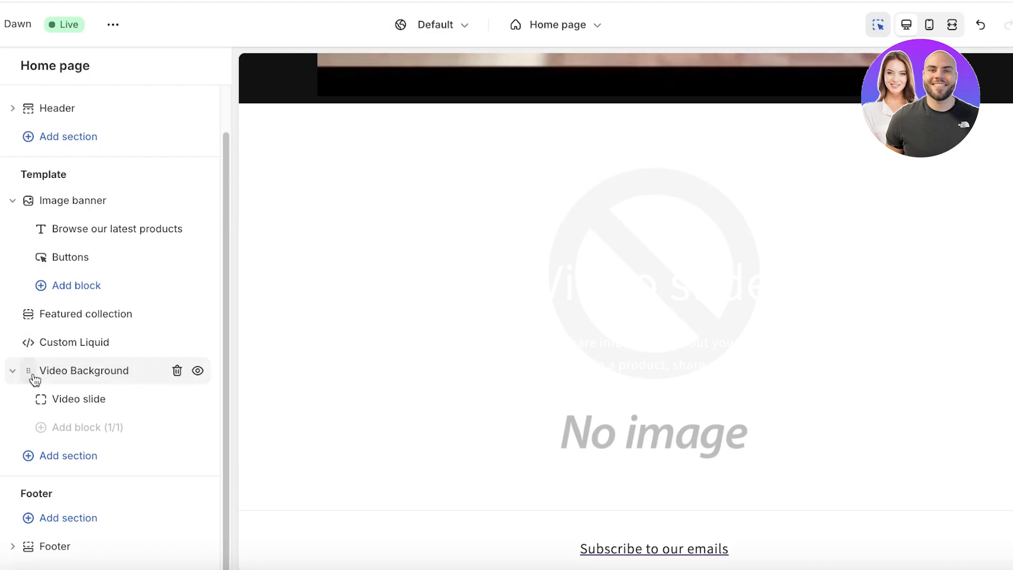
Step: Open the settings of the Video slide block in the Video Background section, at its video link
left_click(71, 399)
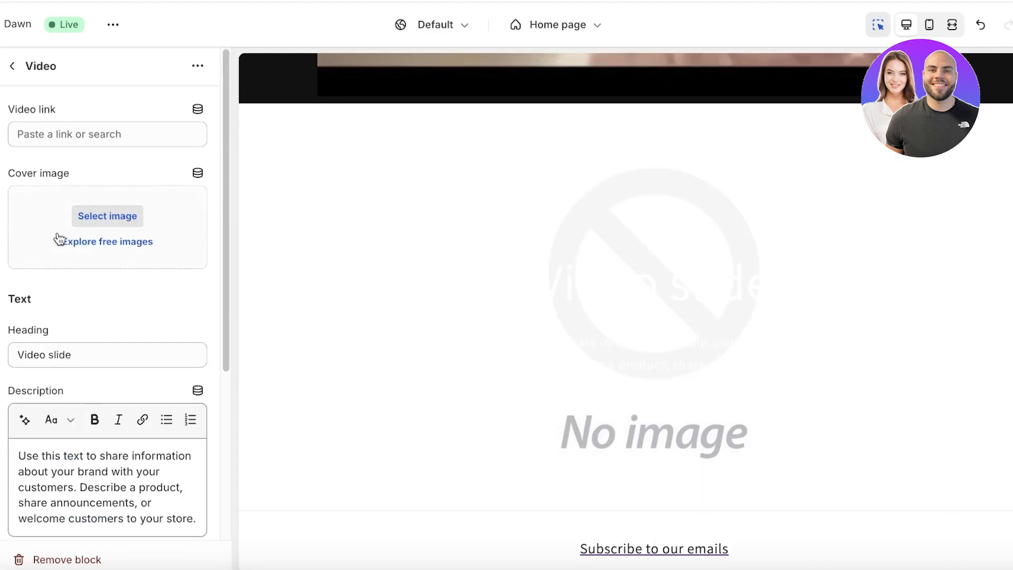
left_click(16, 65)
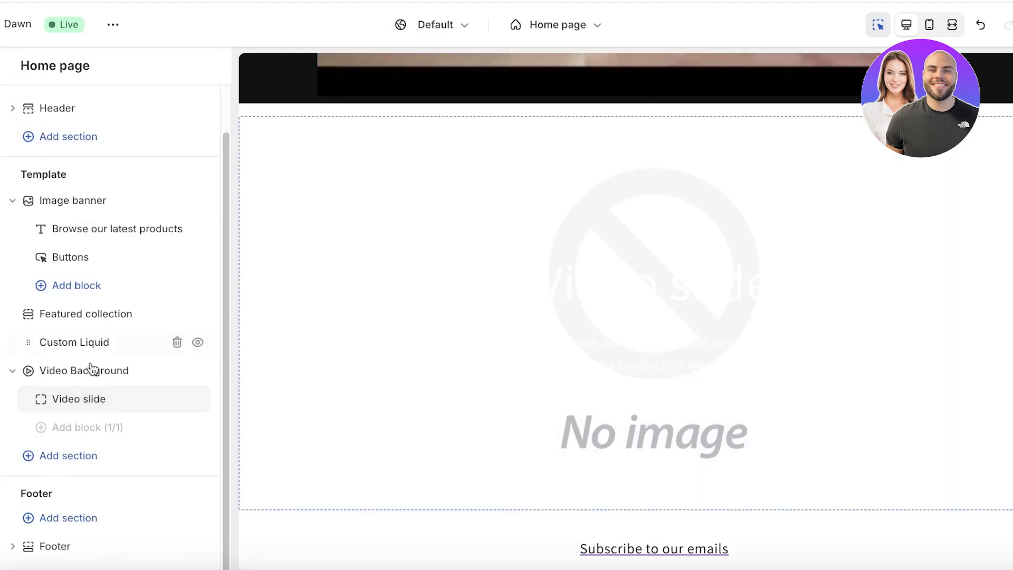
left_click(65, 401)
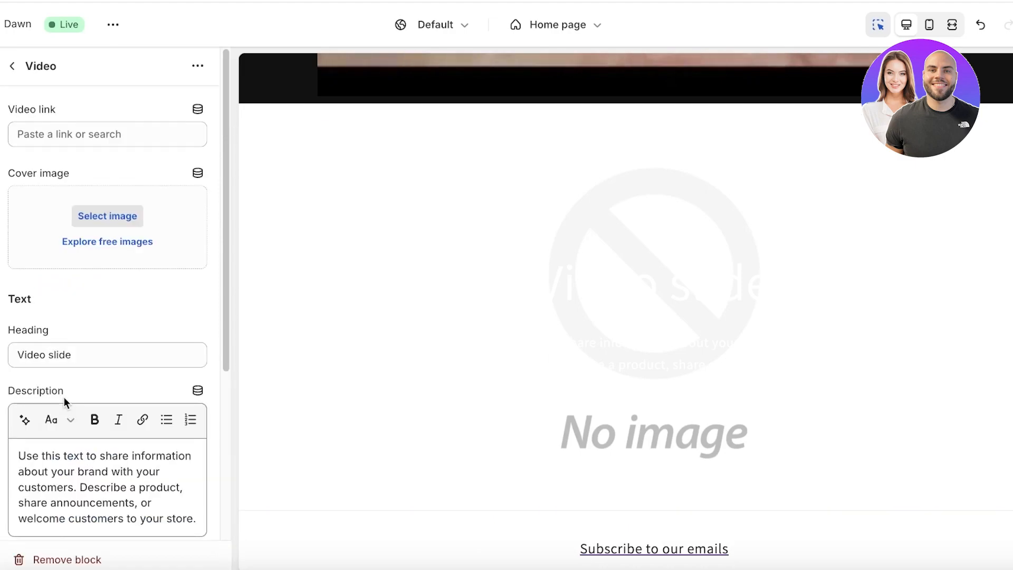
left_click(95, 132)
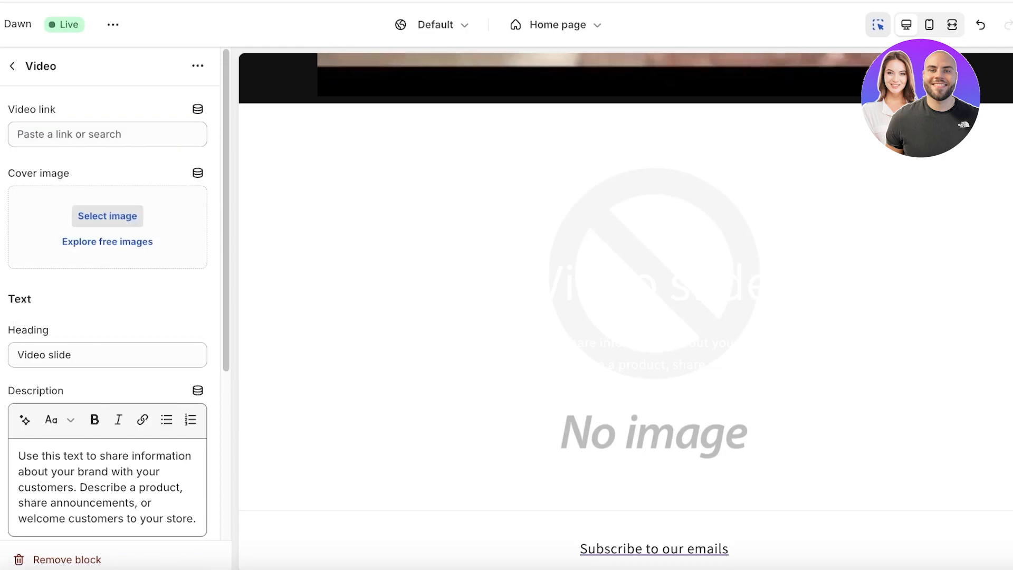
Step: Leave the theme customizer and copy the link of the "Untitled design" MP4 from the store's content files
left_click(3, 24)
left_click(712, 332)
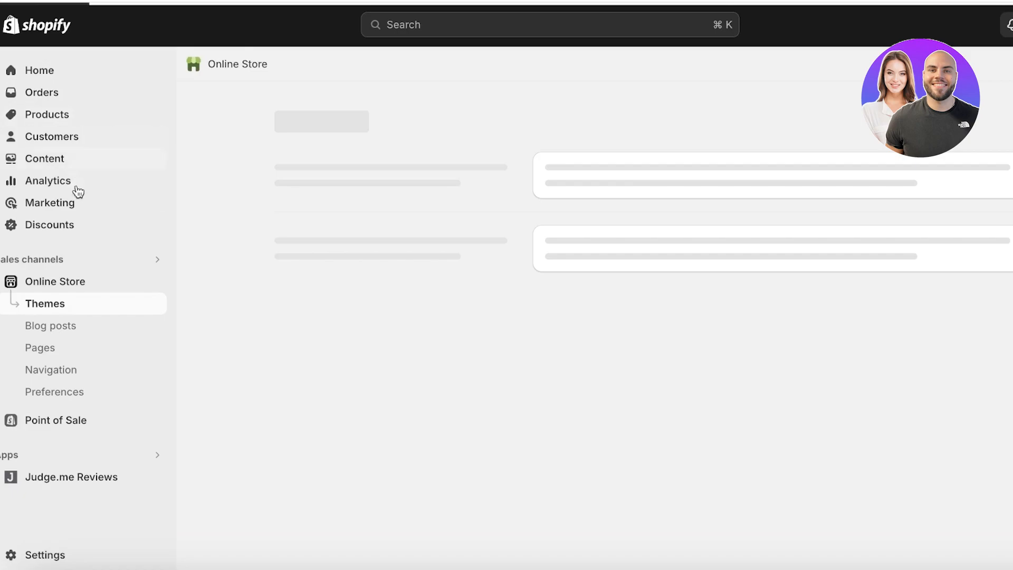
left_click(73, 159)
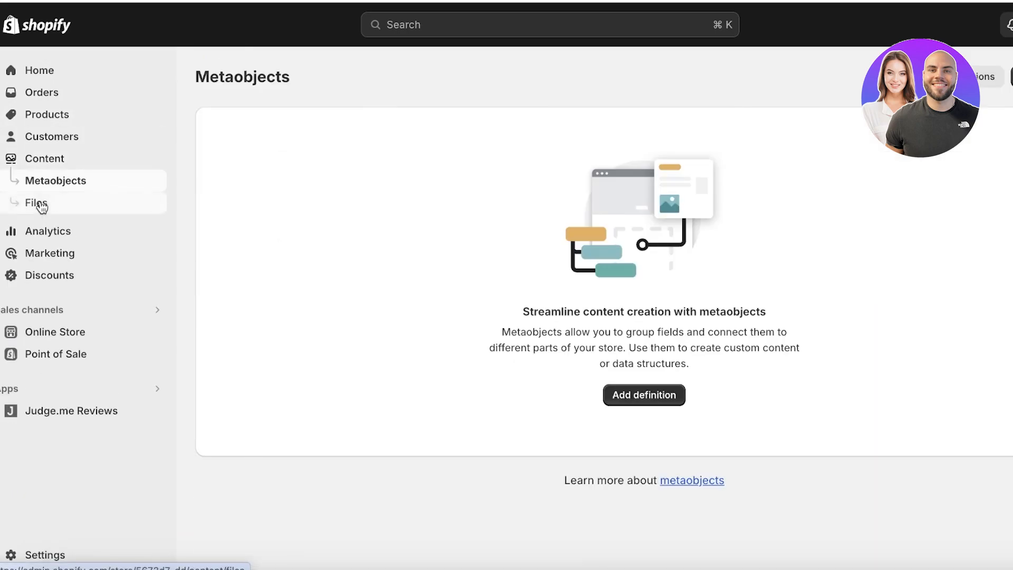
left_click(36, 204)
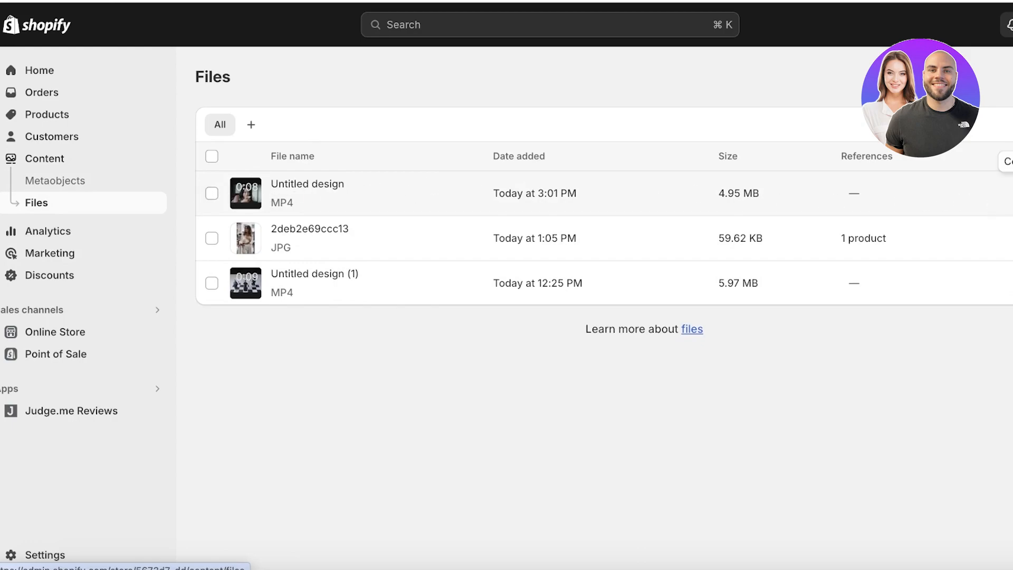
left_click(1008, 161)
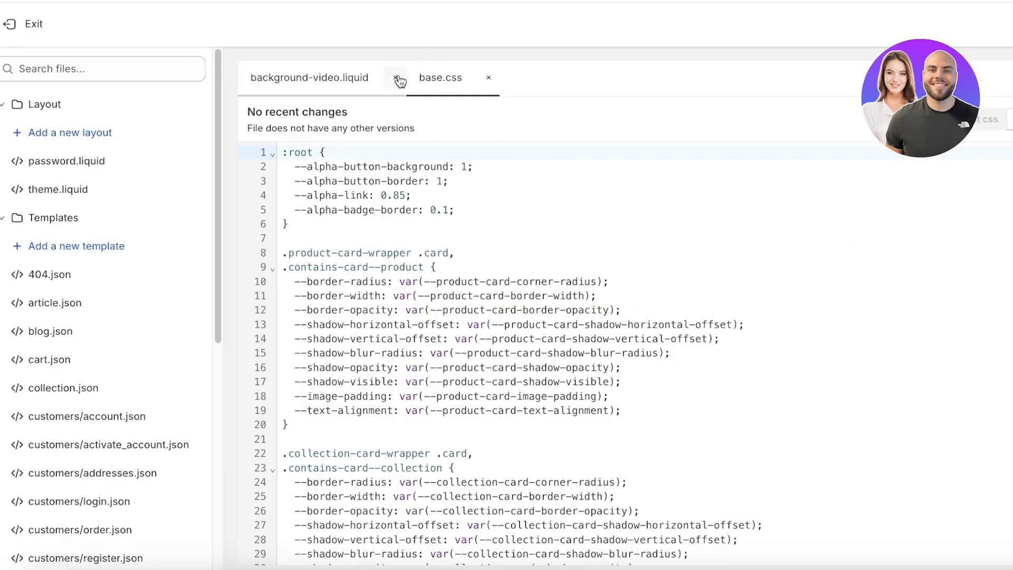
Step: Close the background-video.liquid file in the Dawn code editor
left_click(397, 79)
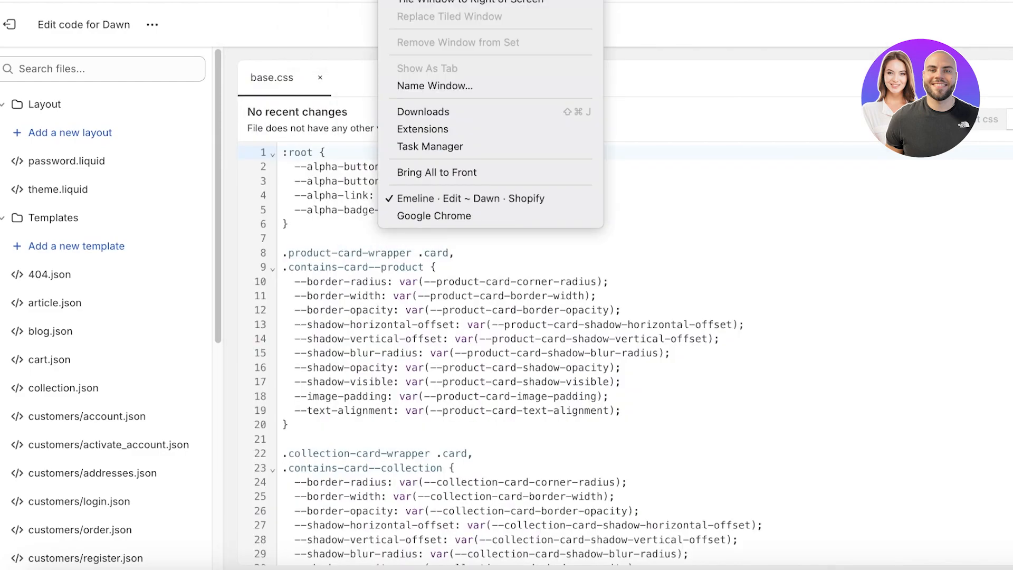
Step: Go from the store's content files to the online store themes and open the Dawn theme for customizing
left_click(105, 196)
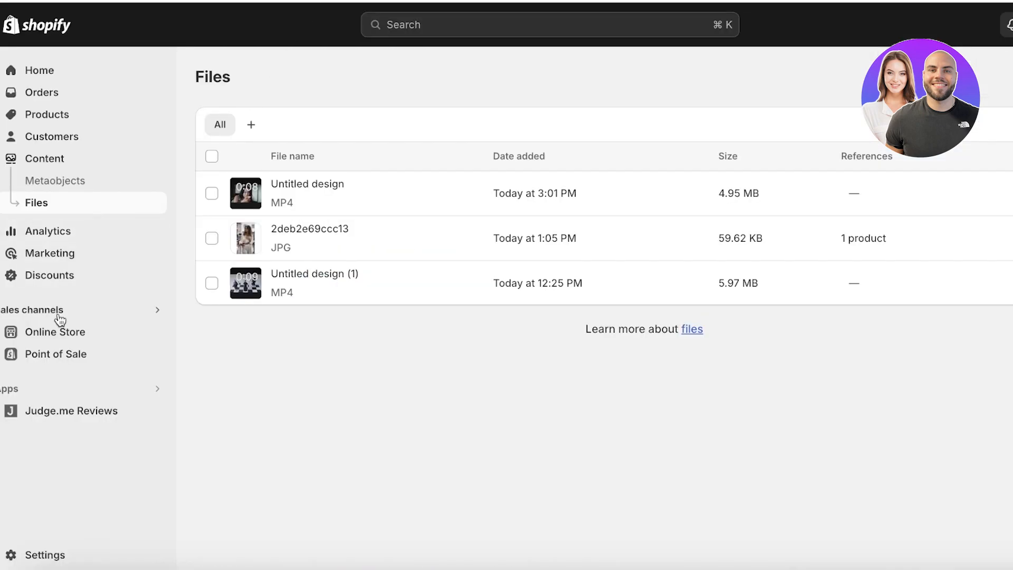
left_click(55, 333)
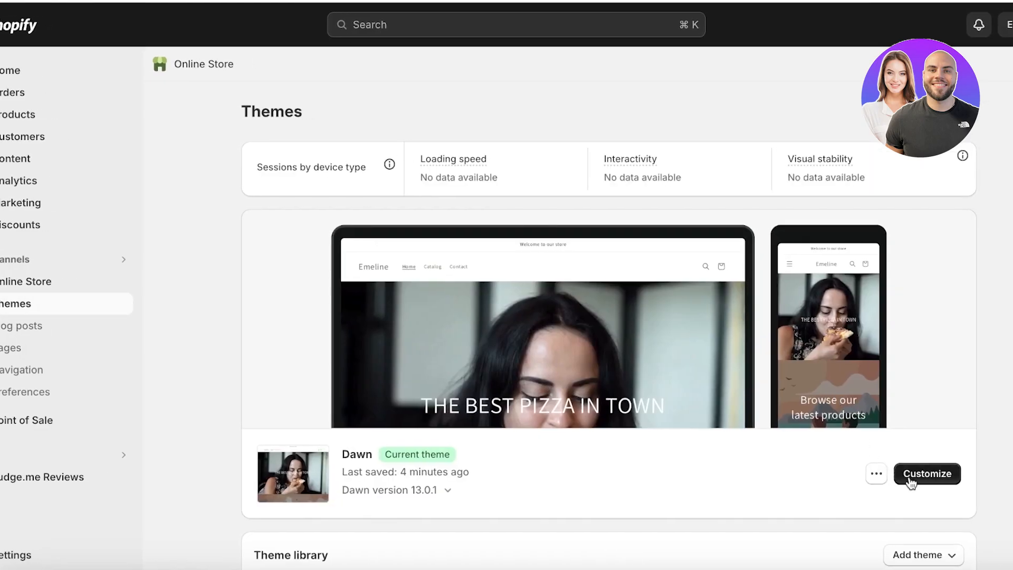
left_click(912, 478)
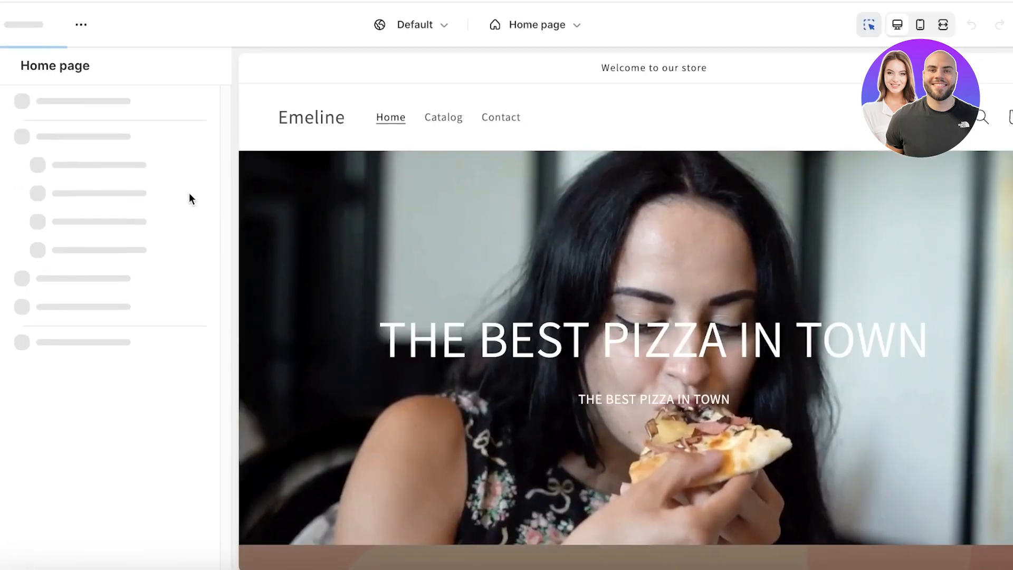
Step: Delete the existing pizza video section and both Custom Liquid sections from the home page template
left_click(177, 249)
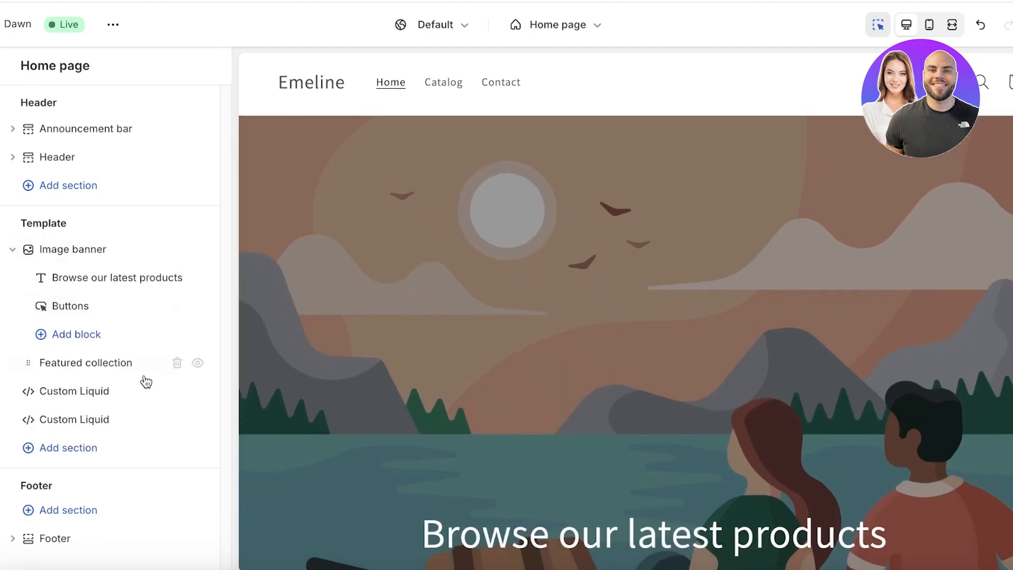
left_click(176, 420)
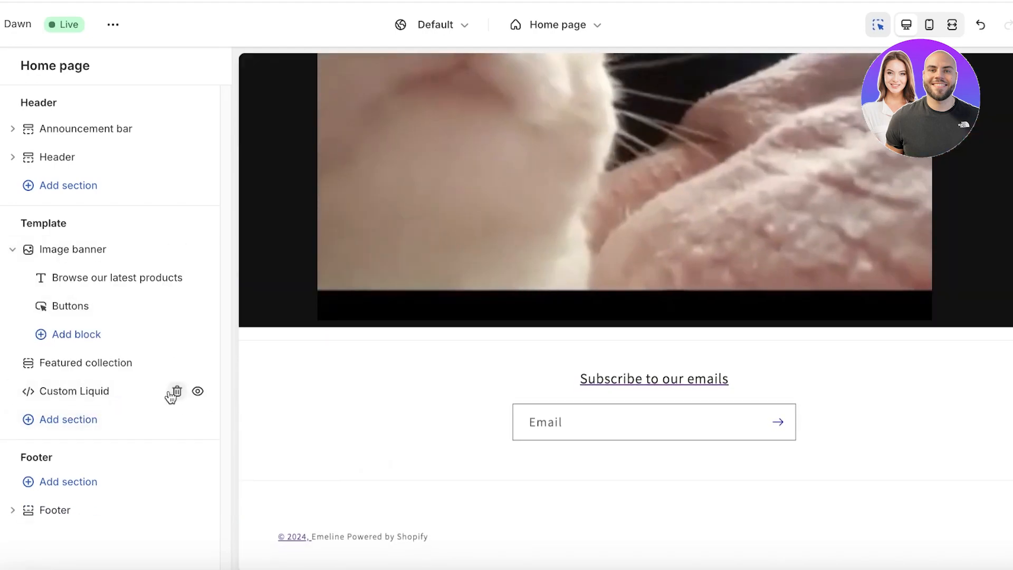
left_click(176, 391)
Step: Search the available sections for "video" and add a new Video Background section below the Featured collection
left_click(67, 403)
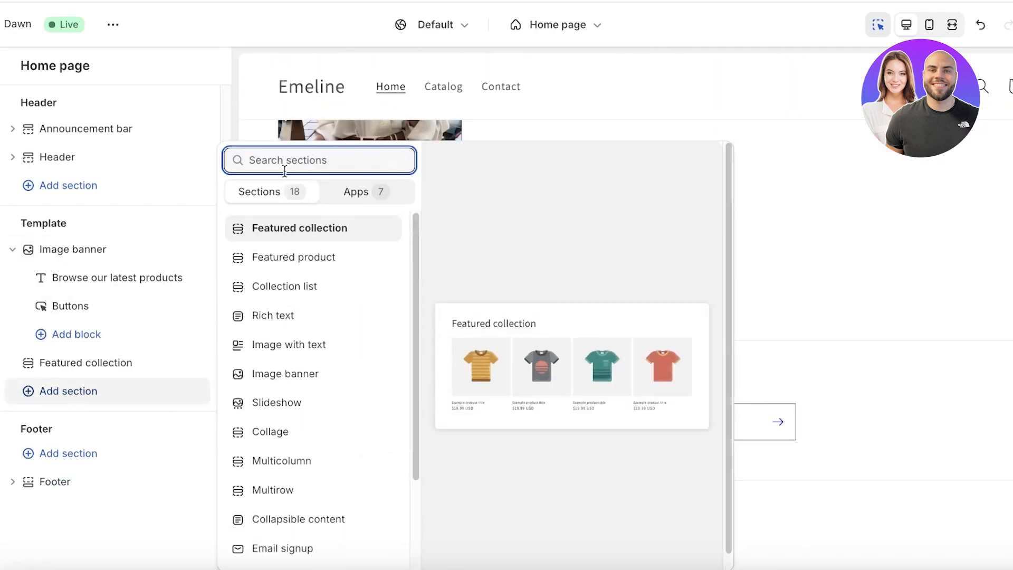
type("video")
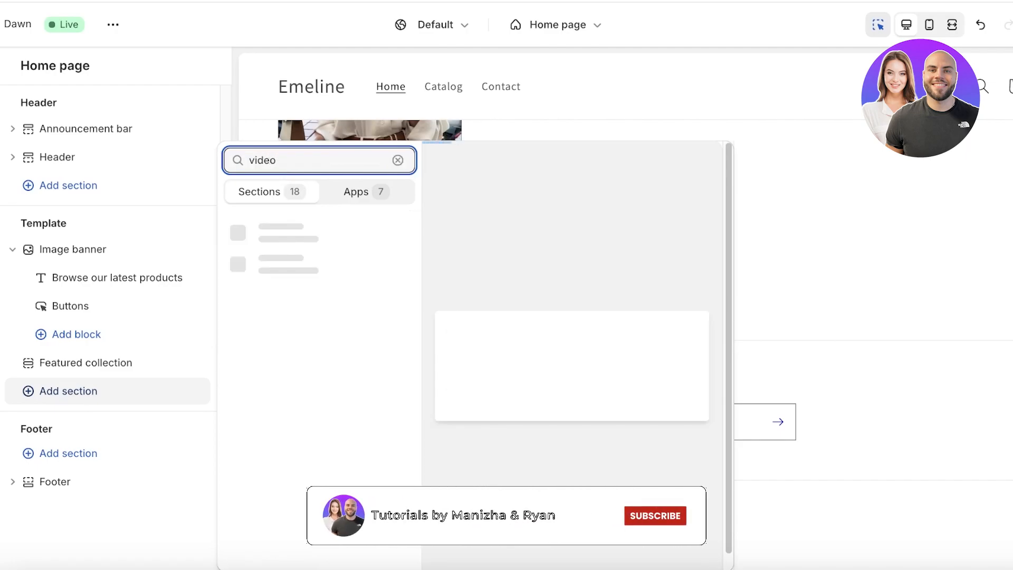
left_click(298, 252)
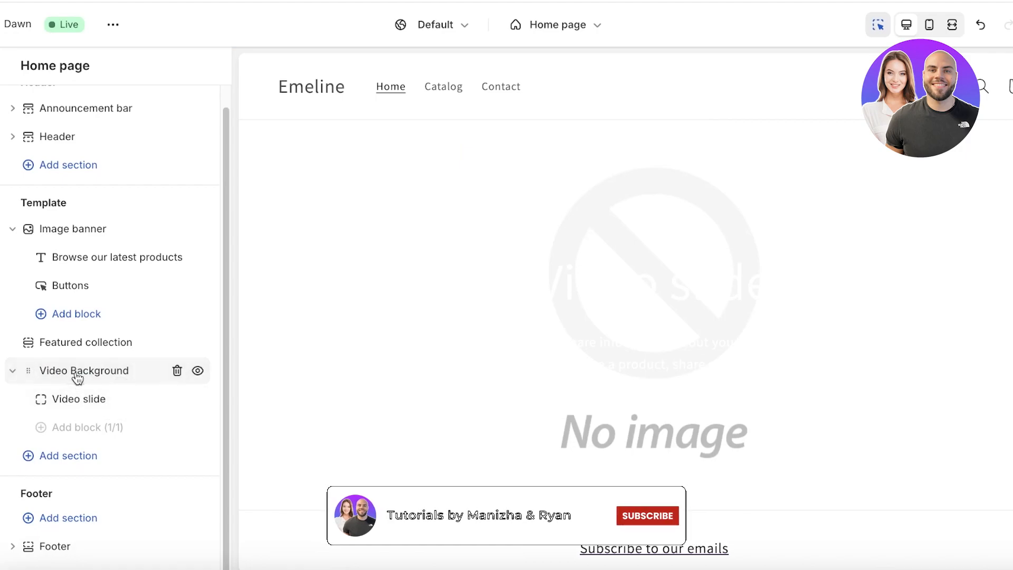
Step: Paste the copied MP4 link as the video link of the Video slide block in the Video Background section
left_click(92, 407)
left_click(139, 136)
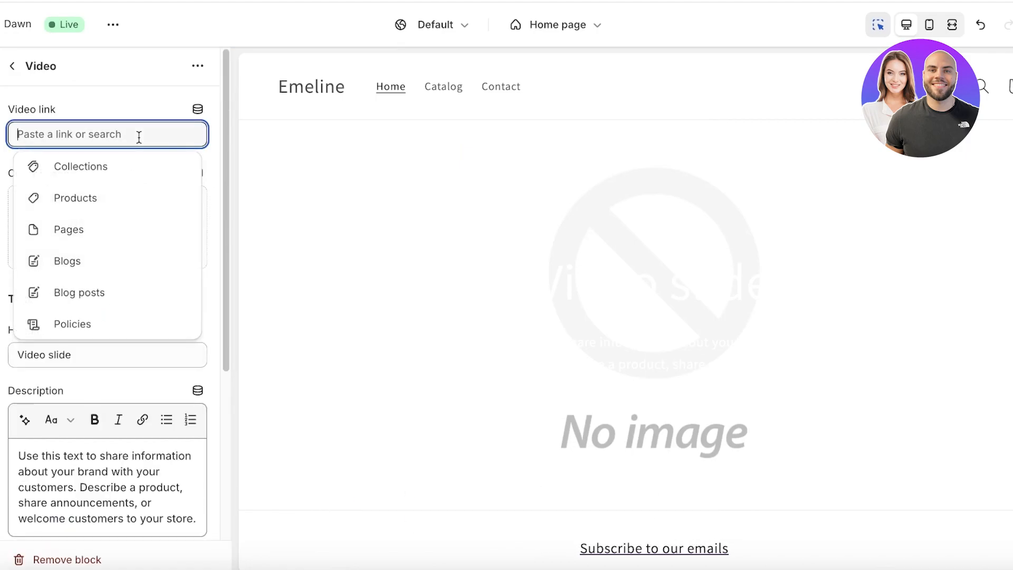
right_click(140, 136)
left_click(186, 242)
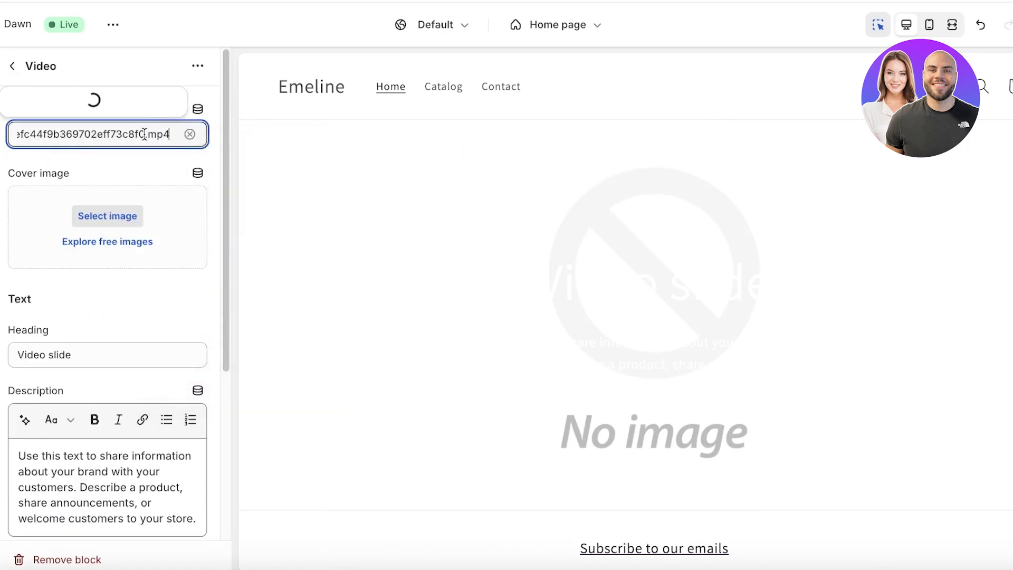
left_click(135, 68)
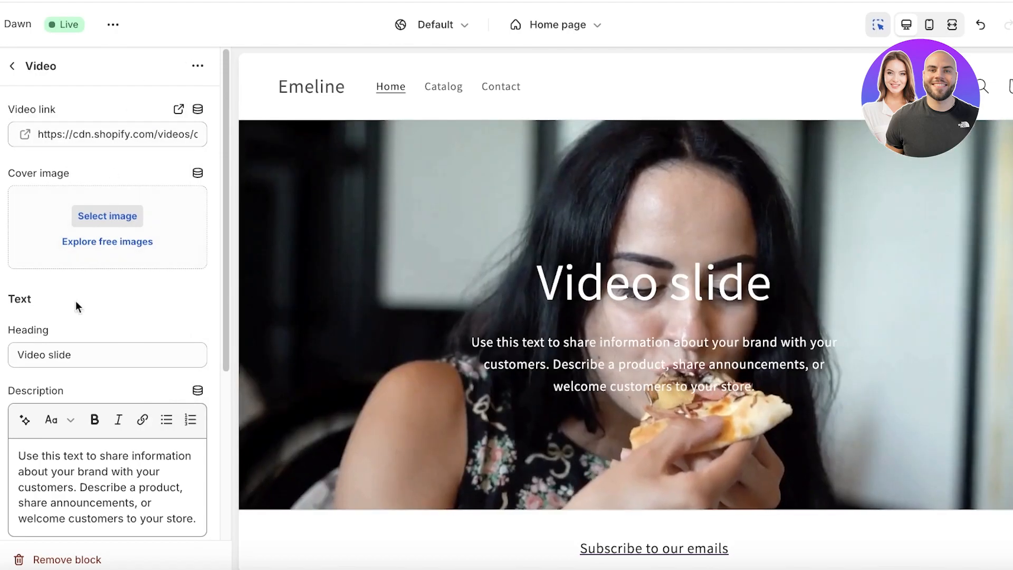
Step: Replace the video slide's heading with "THE BEST PIZZA IN TOWN"
scroll(95, 338, "down", 1)
triple_click(98, 324)
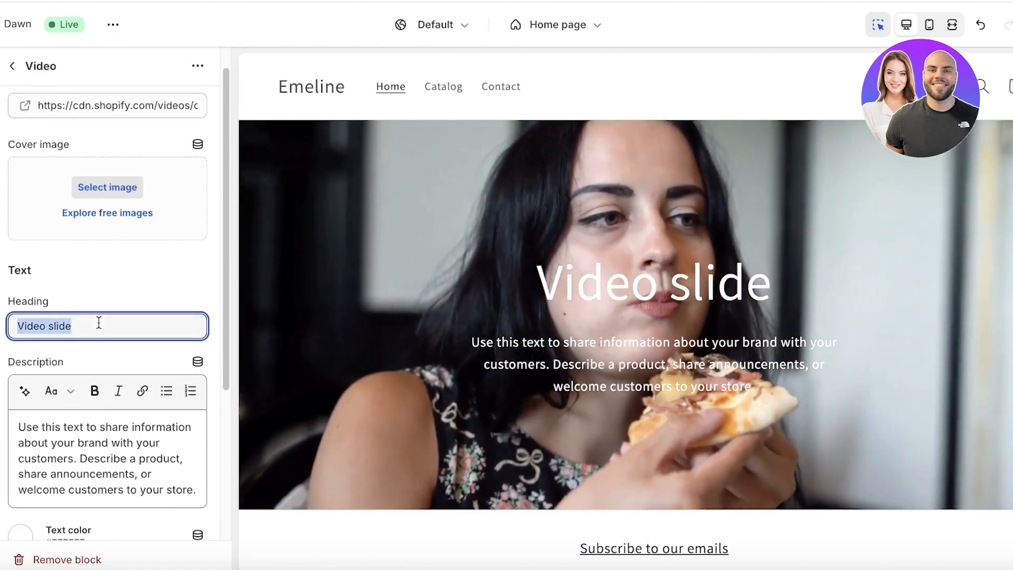
type("A")
key("BackSpace")
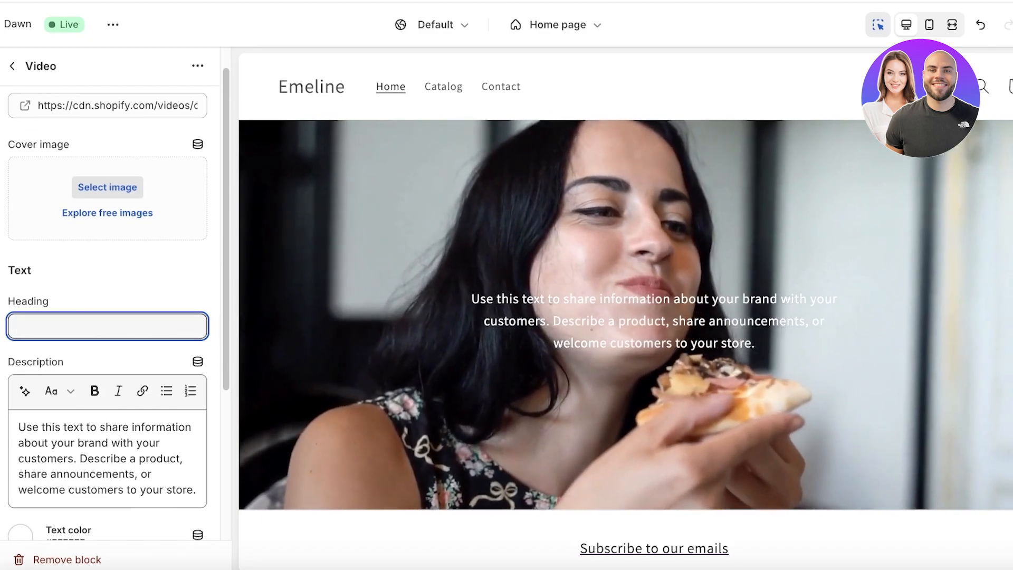
type("THE BEST")
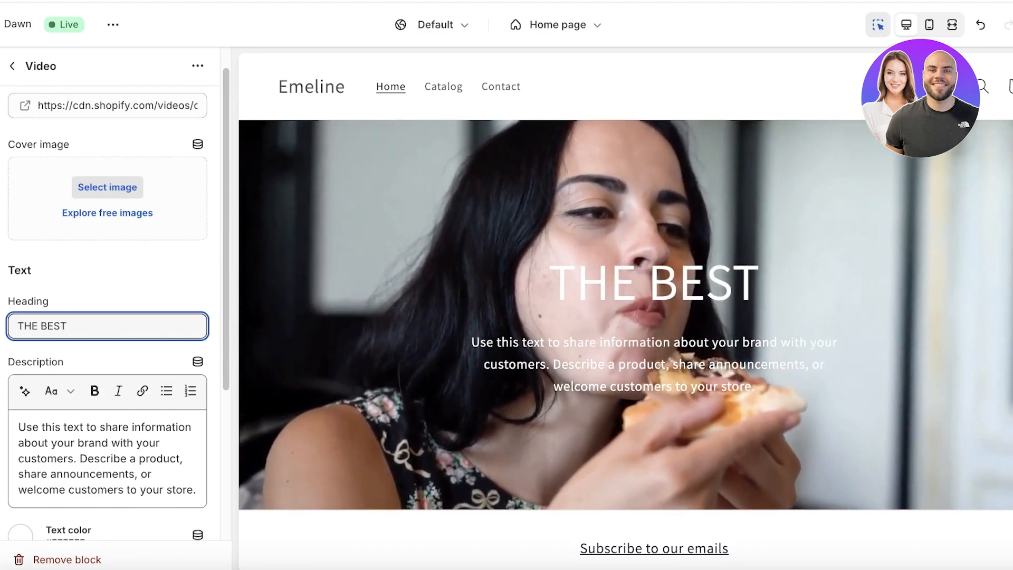
type(" PIZZA IN TW")
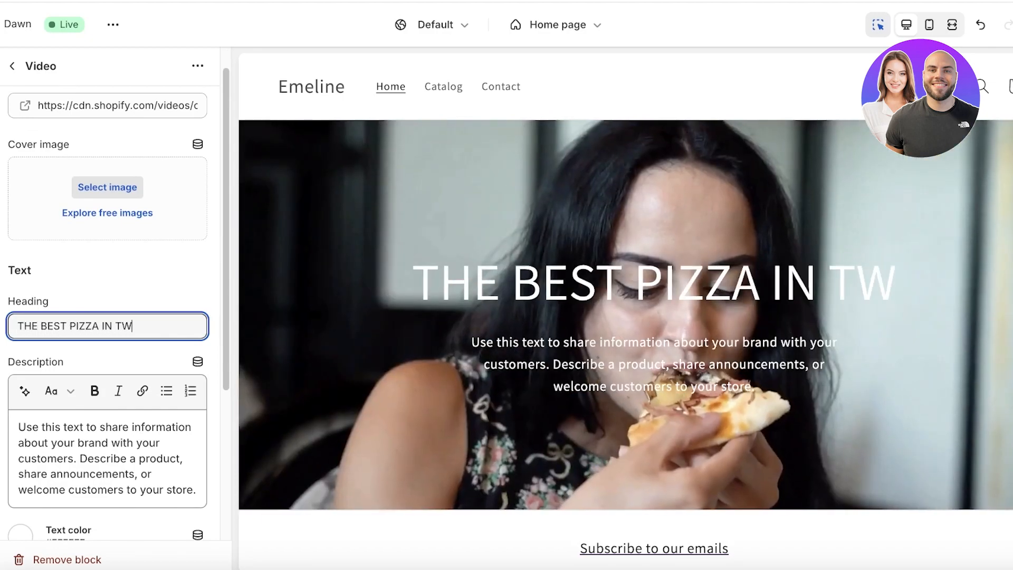
key("BackSpace")
type("OWN")
Step: Replace the video slide's description with "HERE IS THE BEST PIZZA"
triple_click(90, 473)
type("HERE IS THE BEST PI")
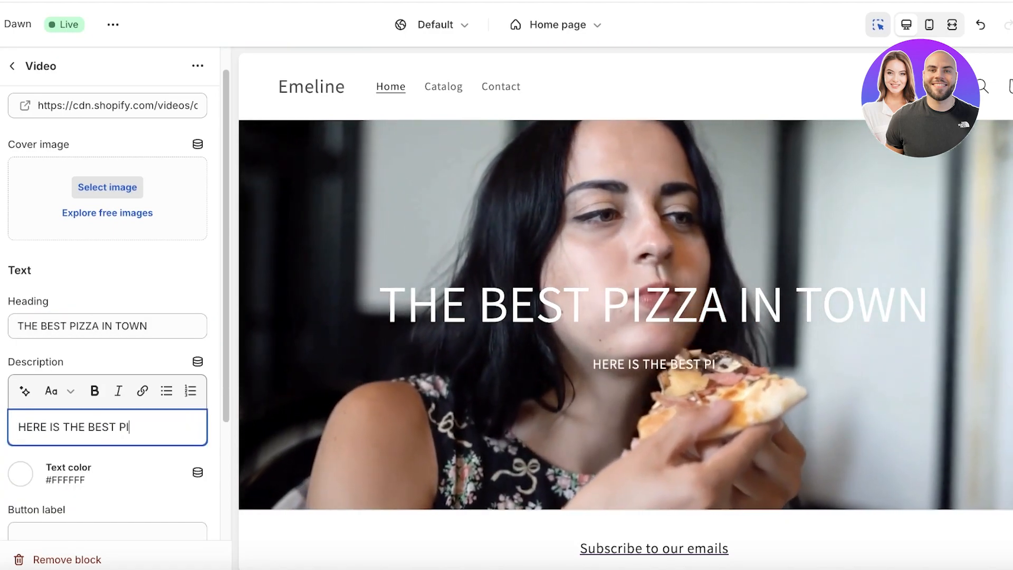
type("ZZA")
scroll(56, 452, "down", 3)
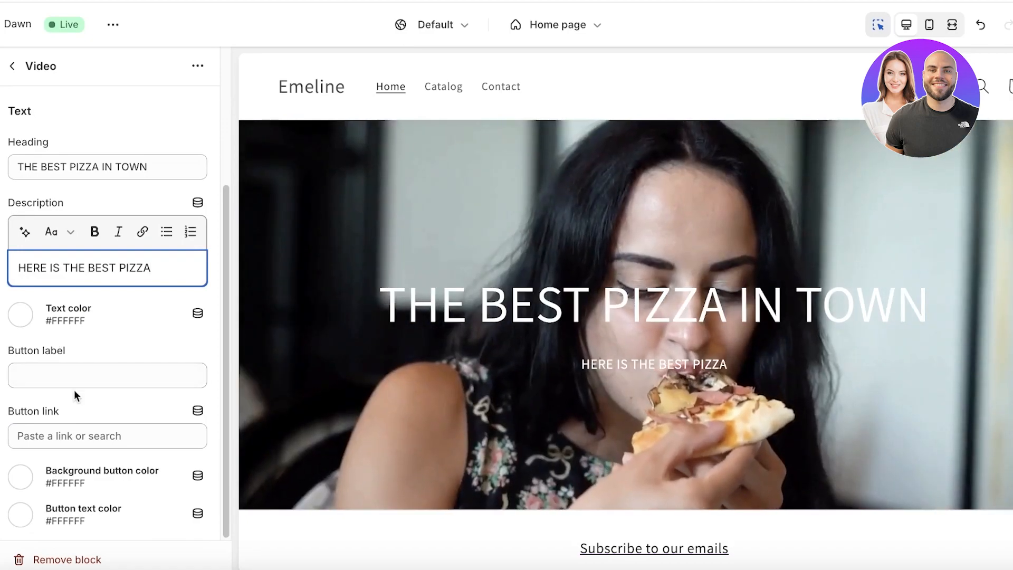
Step: Move the Video Background section above the Image banner and switch the home page preview to mobile
left_click(21, 71)
left_click_drag(24, 369, 24, 249)
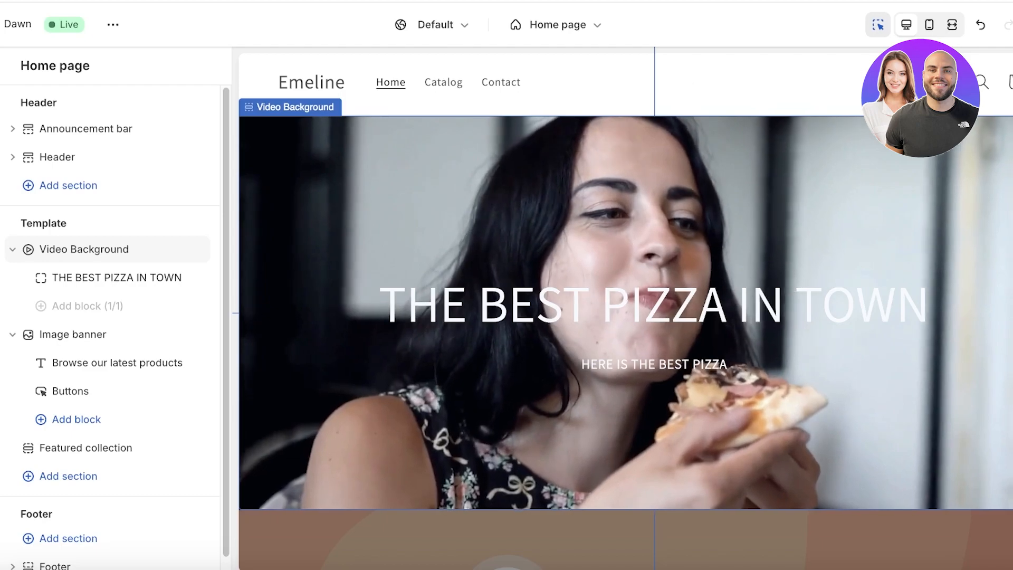
left_click(931, 24)
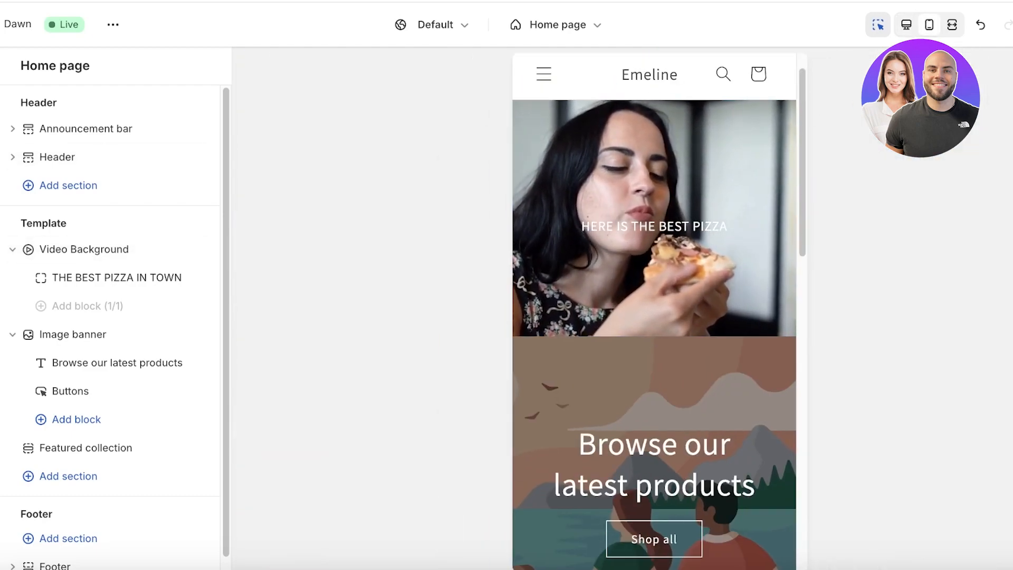
Step: Stay on the page to save the home page changes, and return to the themes overview
left_click(3, 24)
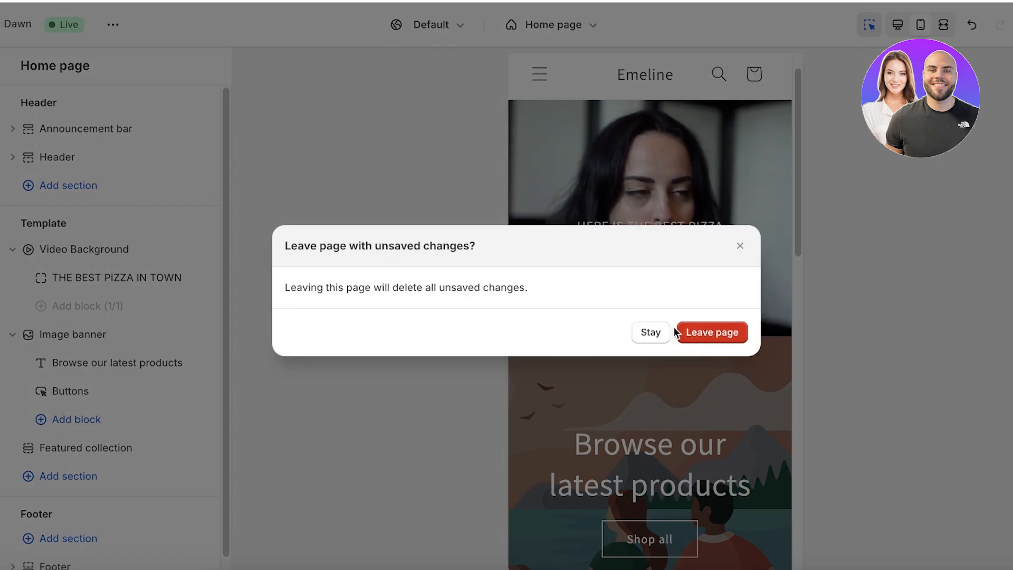
left_click(741, 246)
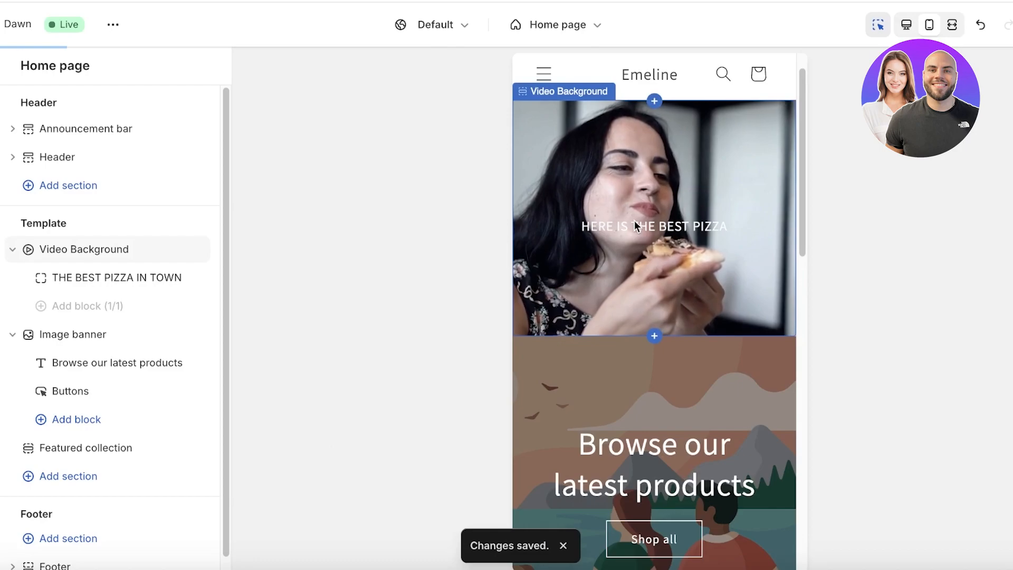
left_click(200, 249)
left_click(4, 25)
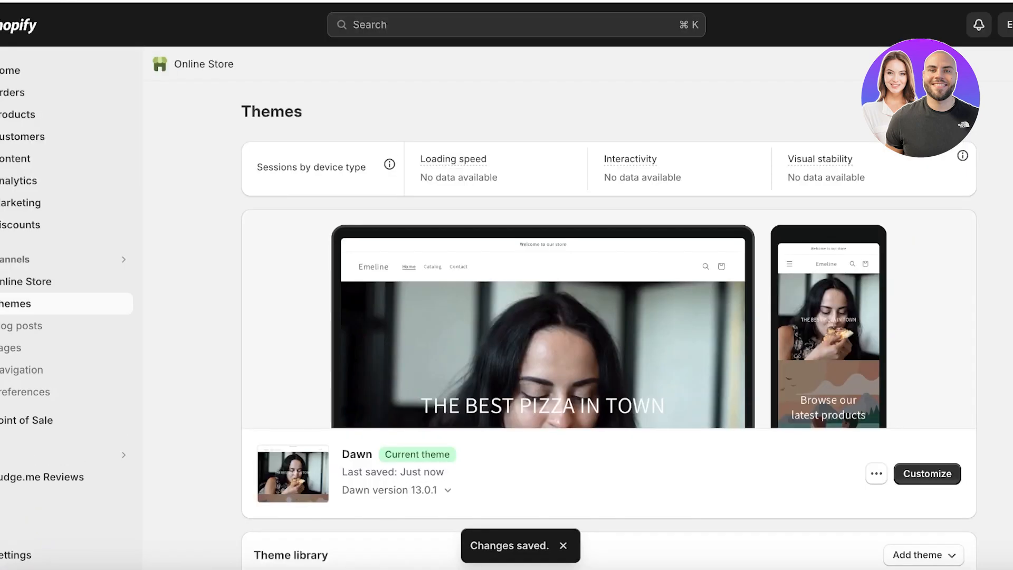
Step: Open the Dawn theme's code, close the open file, and find and open base.css in the Assets folder
left_click(876, 473)
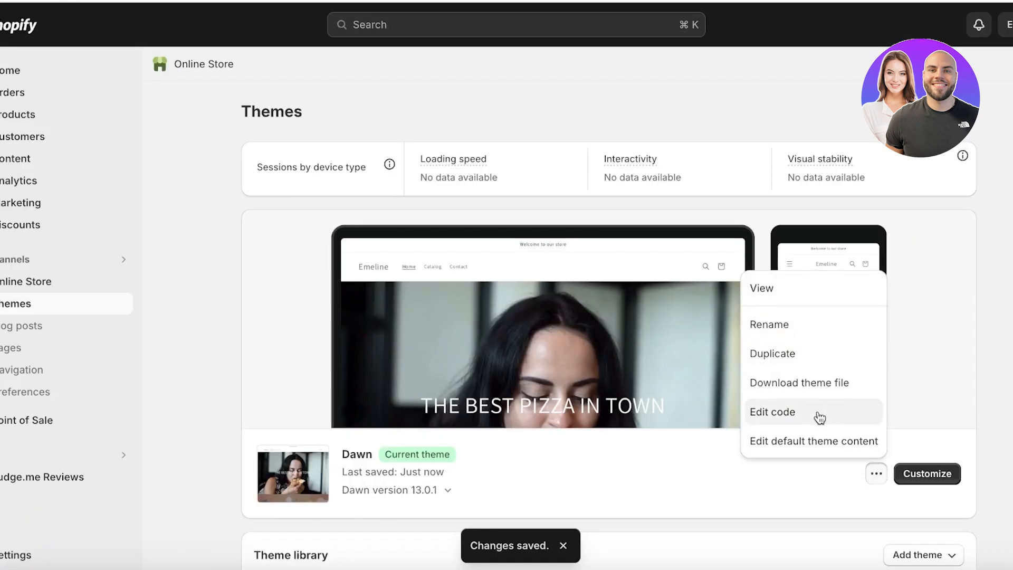
left_click(819, 416)
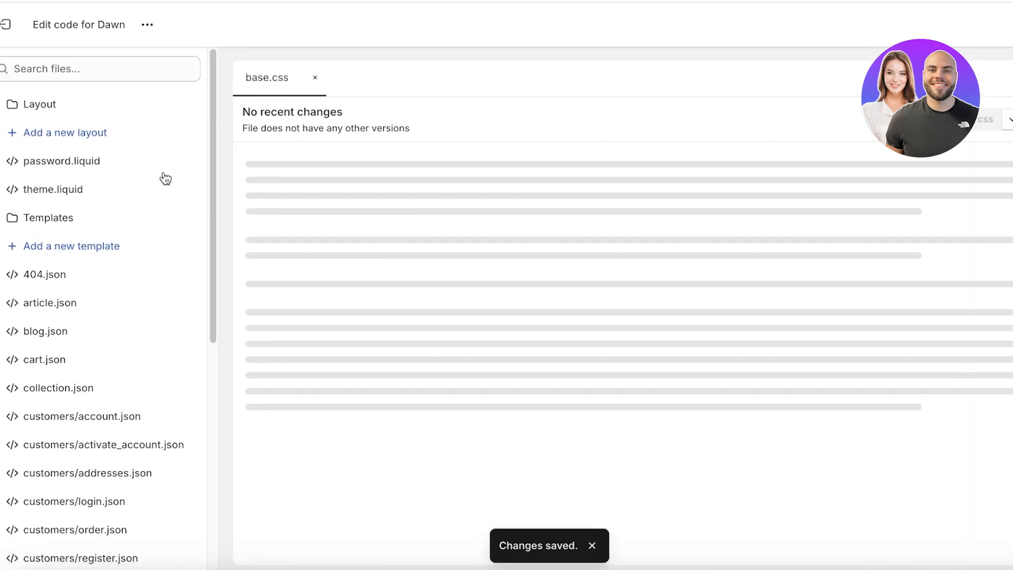
left_click(315, 78)
left_click(116, 65)
type("base.css")
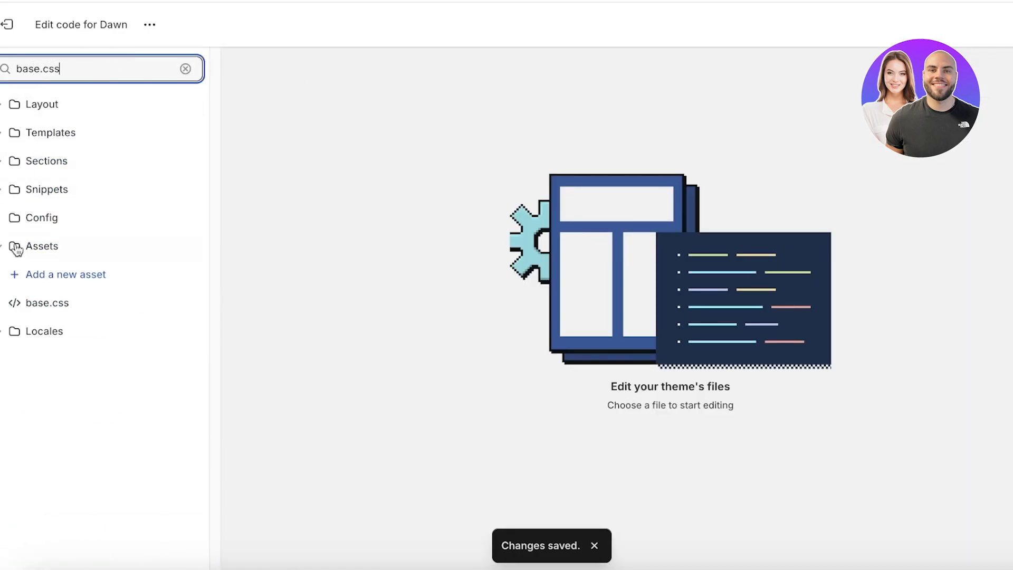
left_click(15, 309)
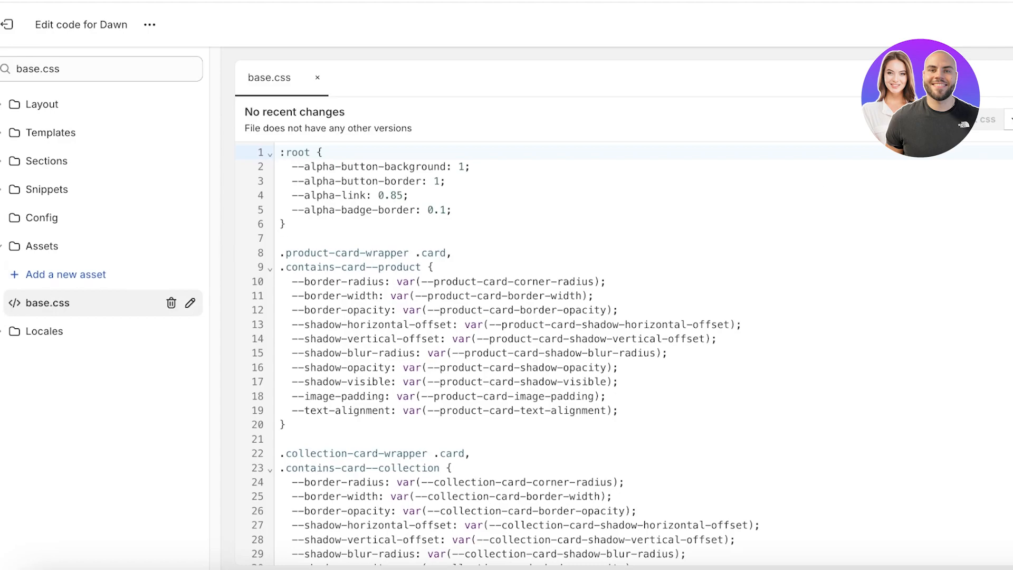
Step: Copy the videoBackground CSS with the 767px media query from the Pastebin page
scroll(624, 353, "down", 20)
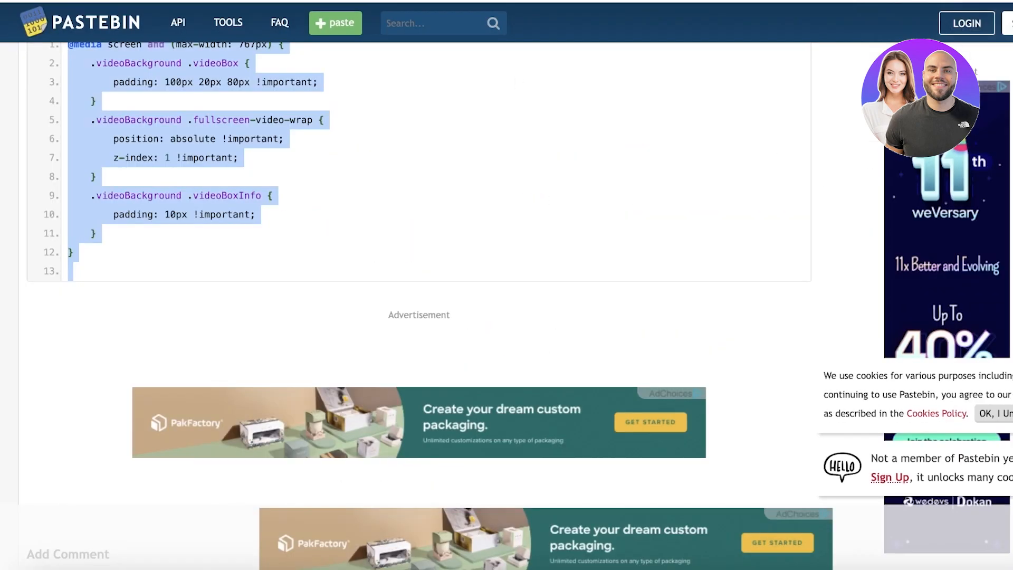
scroll(193, 153, "up", 4)
right_click(149, 249)
left_click(176, 284)
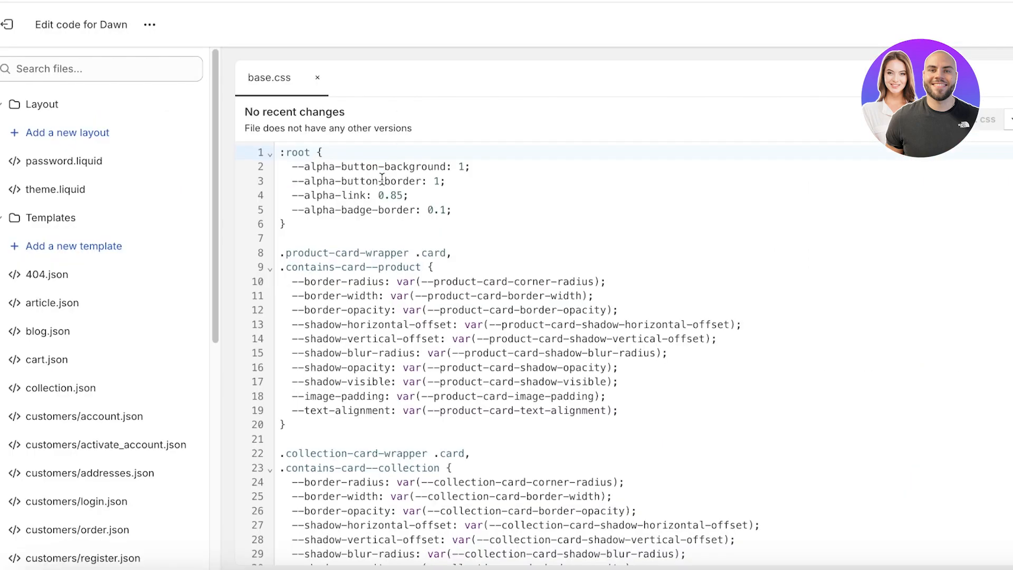
Step: Delete the duplicate videoBackground media query block at the end of base.css, keeping a single copy
scroll(623, 353, "down", 20)
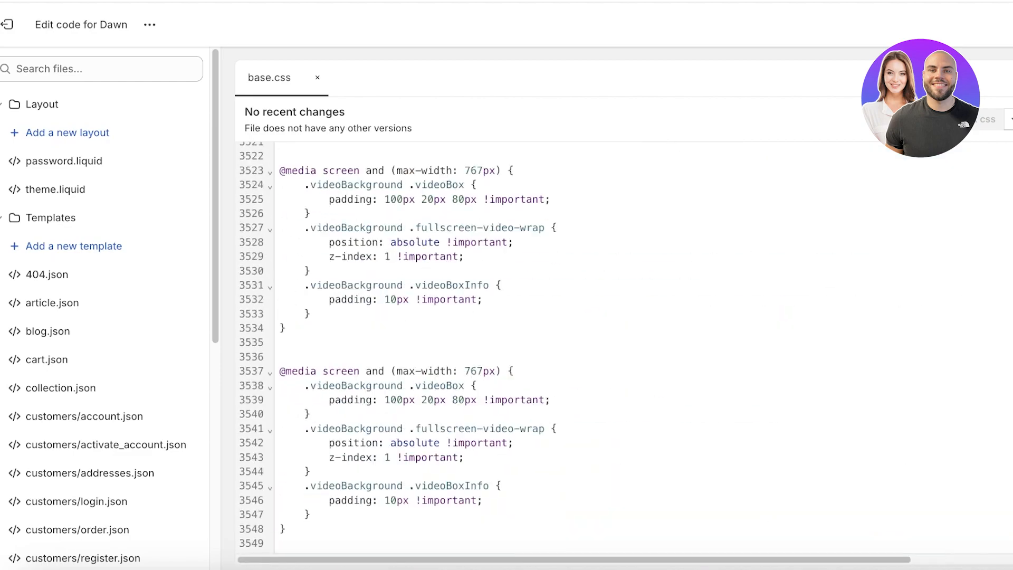
left_click_drag(323, 541, 271, 377)
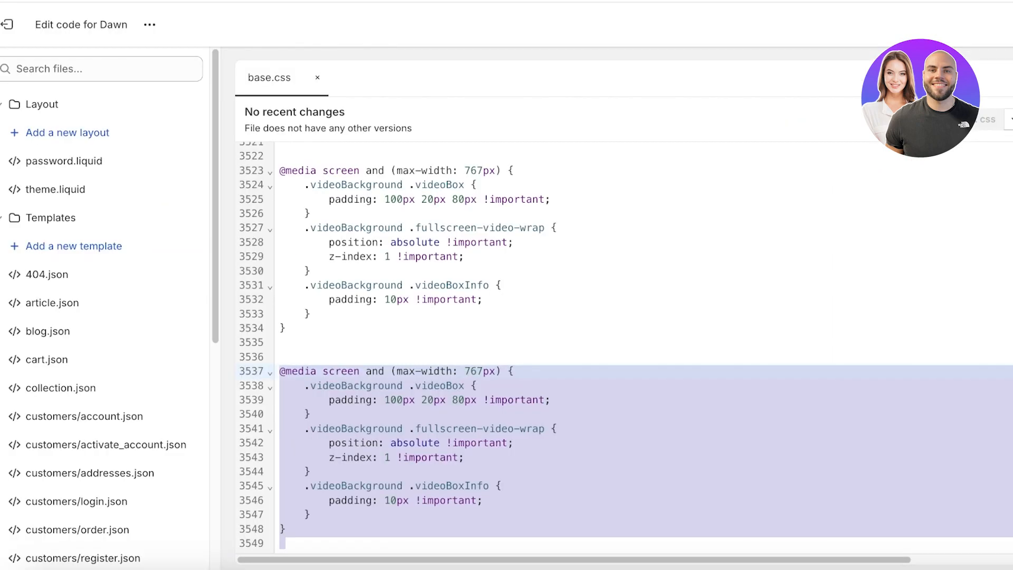
key("BackSpace")
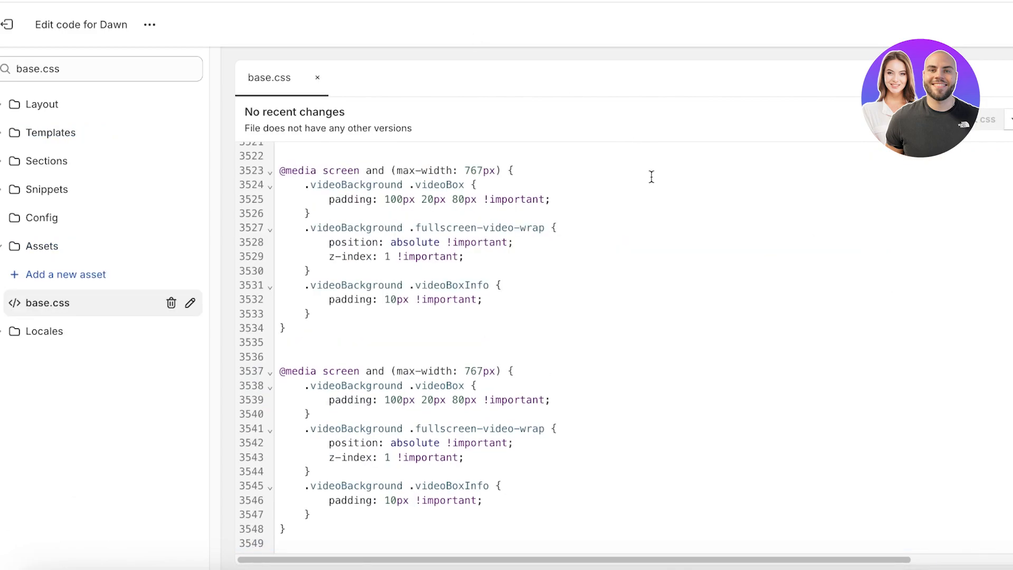
Step: Leave the code editor, reopen the Dawn customizer and check the home page video in mobile and desktop previews
left_click(6, 26)
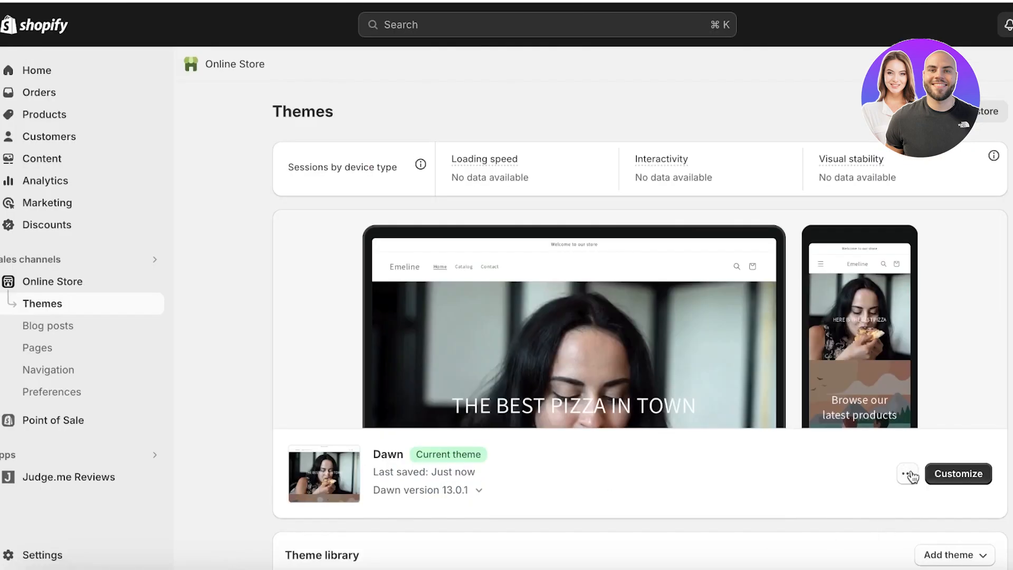
left_click(928, 473)
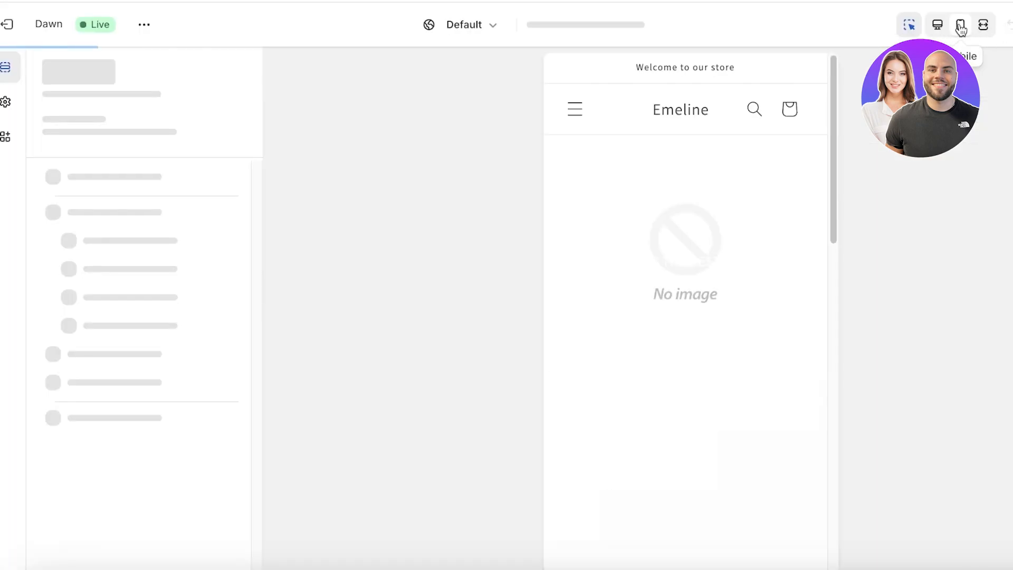
left_click(942, 28)
left_click(961, 28)
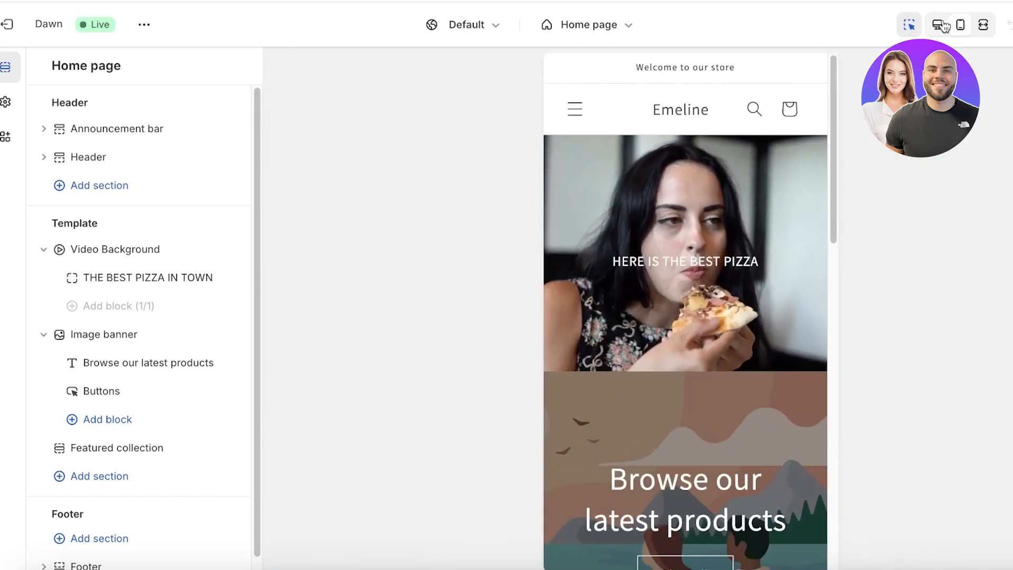
left_click(944, 26)
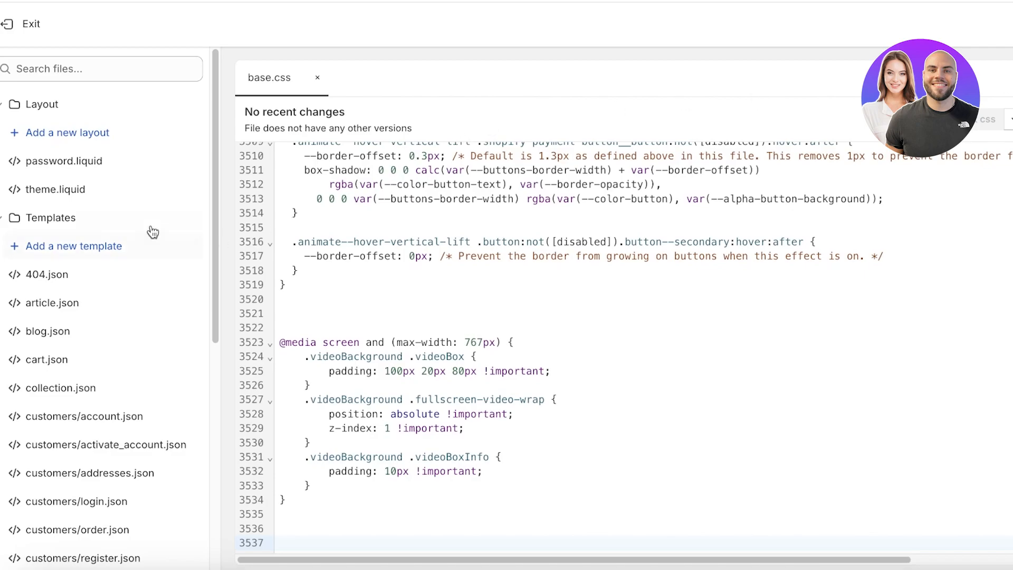
Step: Return from the code editor to the Dawn customizer and preview the home page in the mobile view
left_click(7, 25)
left_click(950, 478)
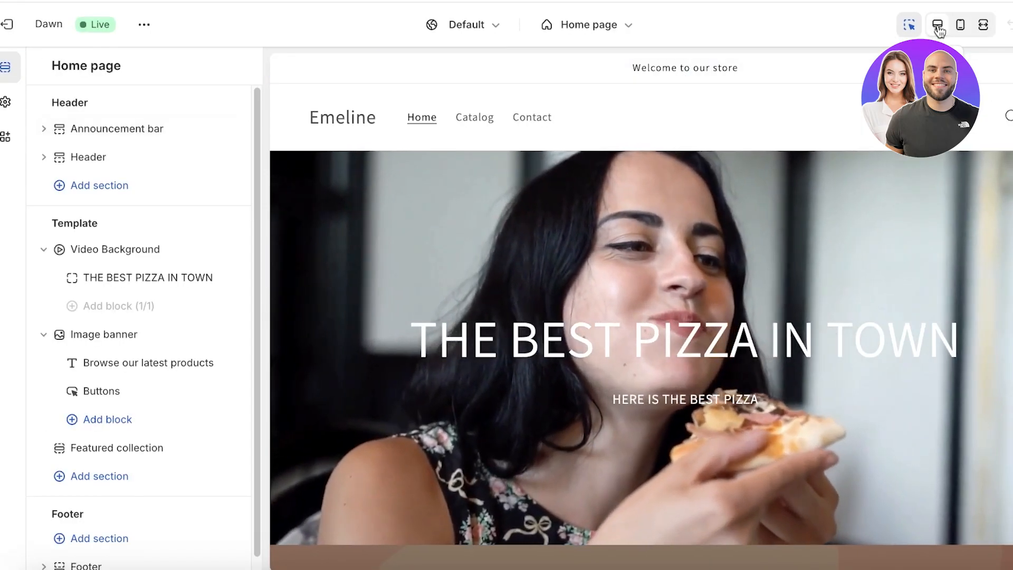
left_click(958, 26)
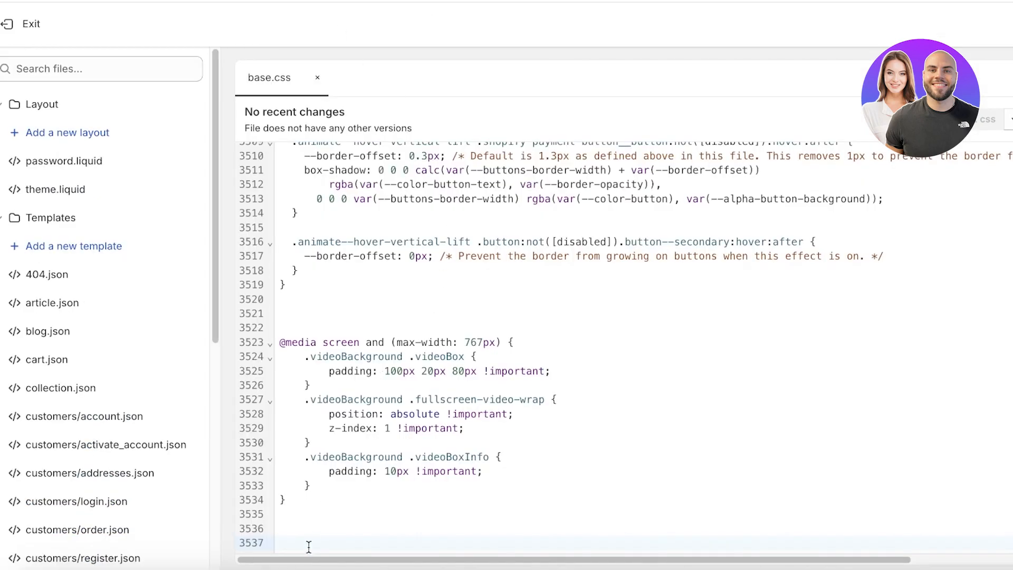
Step: Paste the copied videoBackground media query at the end of base.css, save the file, and reopen the Dawn customizer
right_click(289, 528)
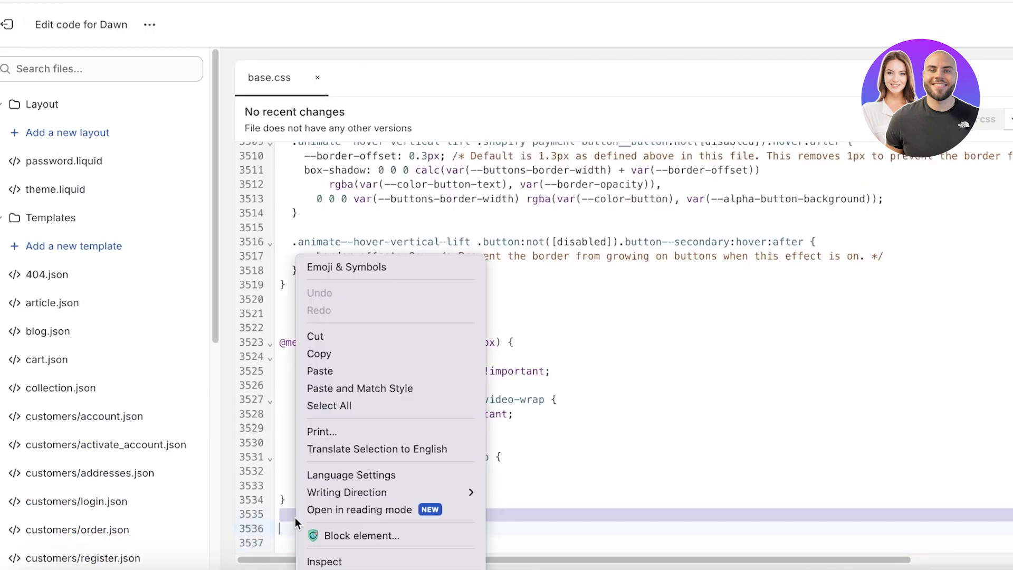
left_click(311, 375)
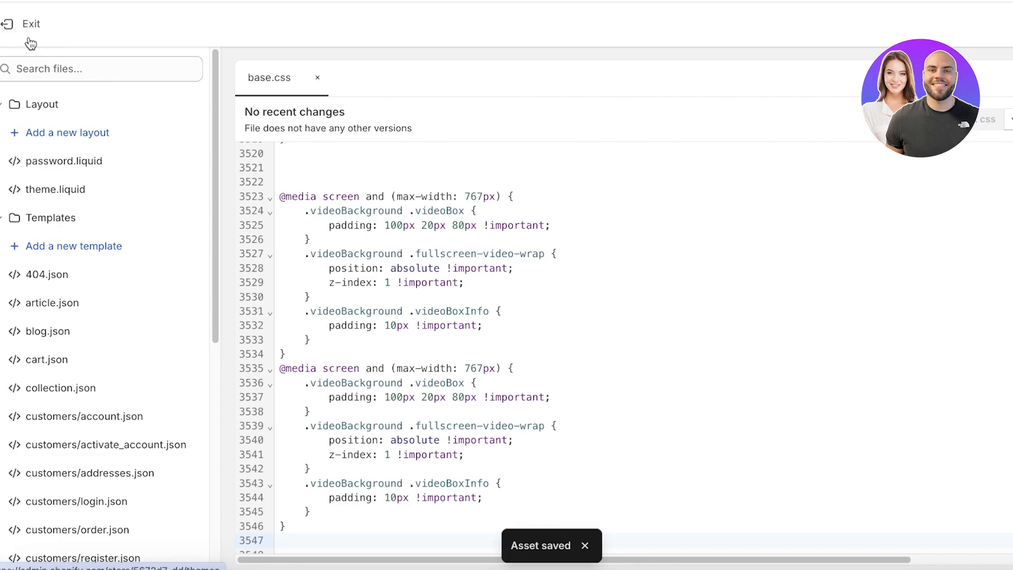
left_click(9, 24)
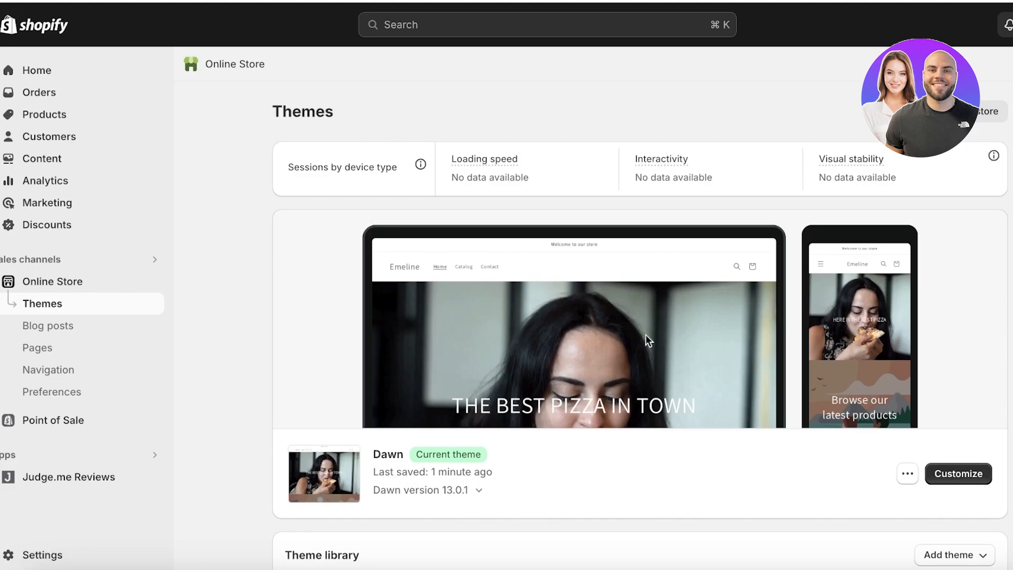
left_click(968, 475)
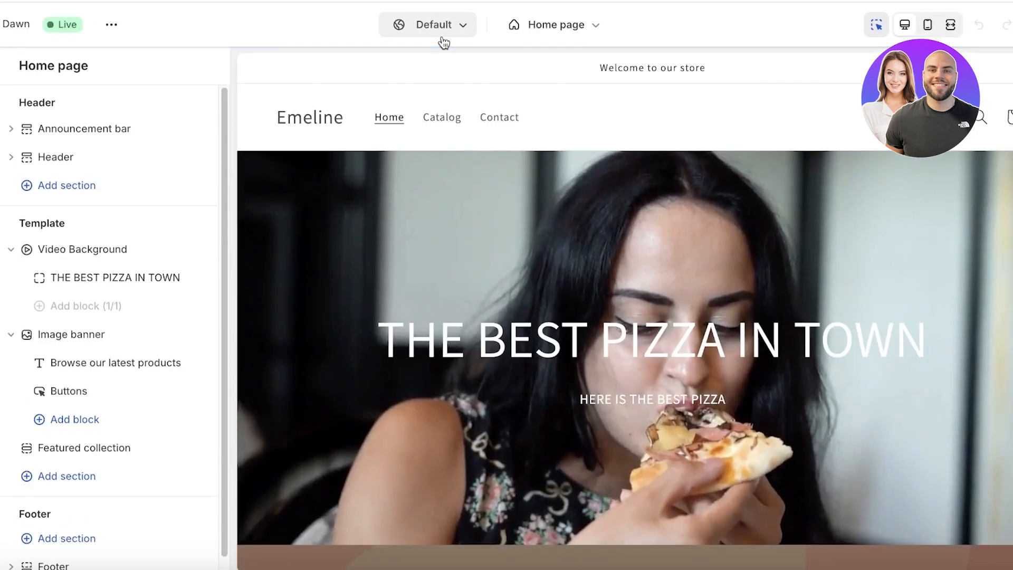
Step: Clear the heading and description text of the video block in the Video Background section
mouse_move(70, 328)
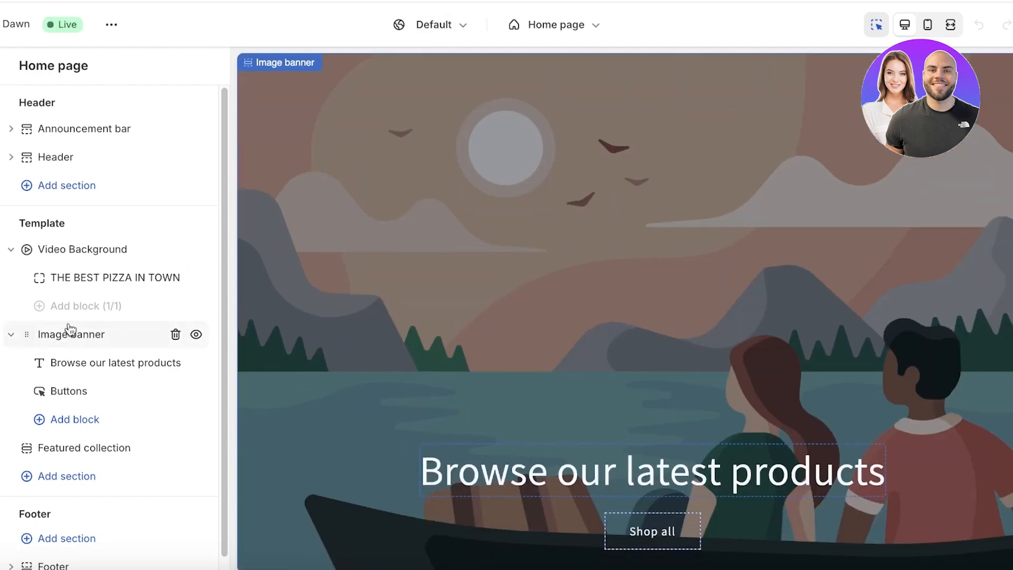
left_click(82, 248)
left_click(12, 65)
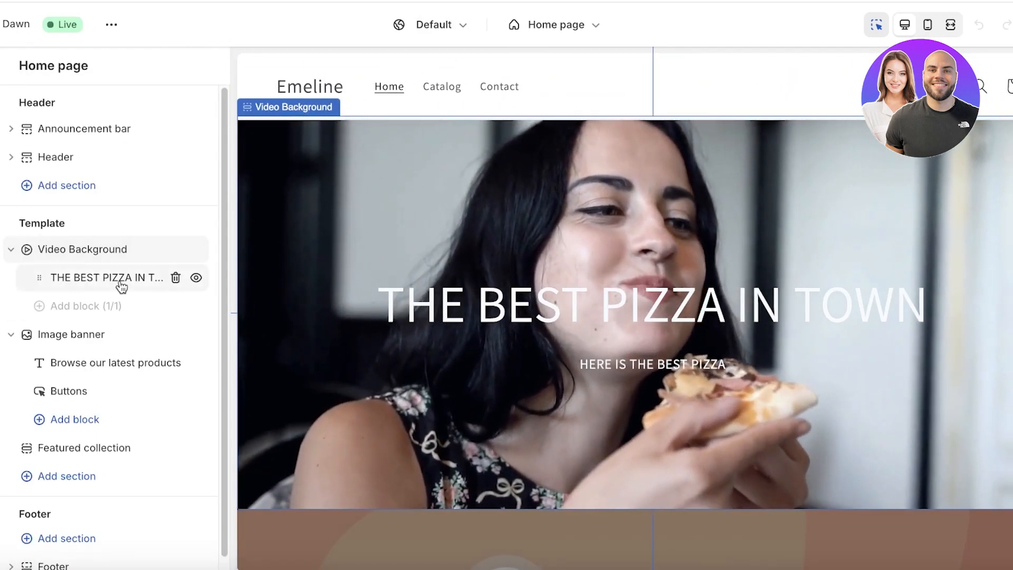
left_click(122, 286)
triple_click(154, 350)
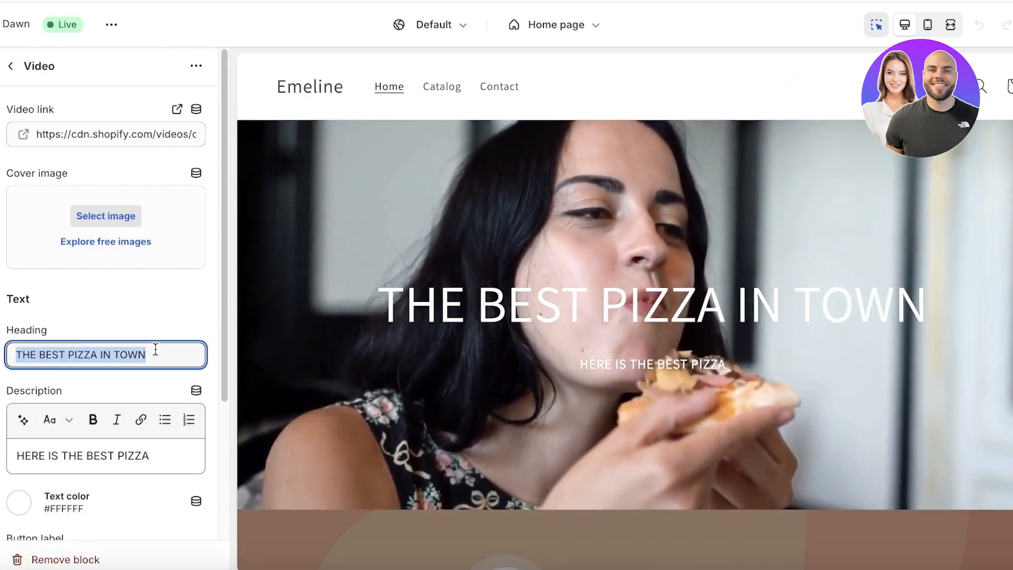
key("BackSpace")
triple_click(148, 456)
key("BackSpace")
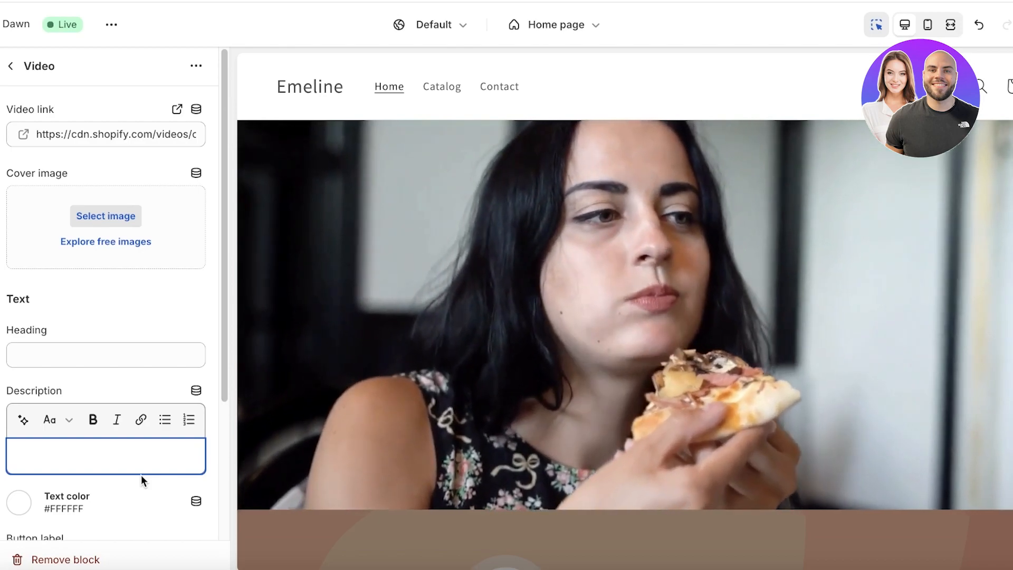
Step: Set the video block's heading to AAAA and return to the home page section list
left_click(129, 351)
type("AAA")
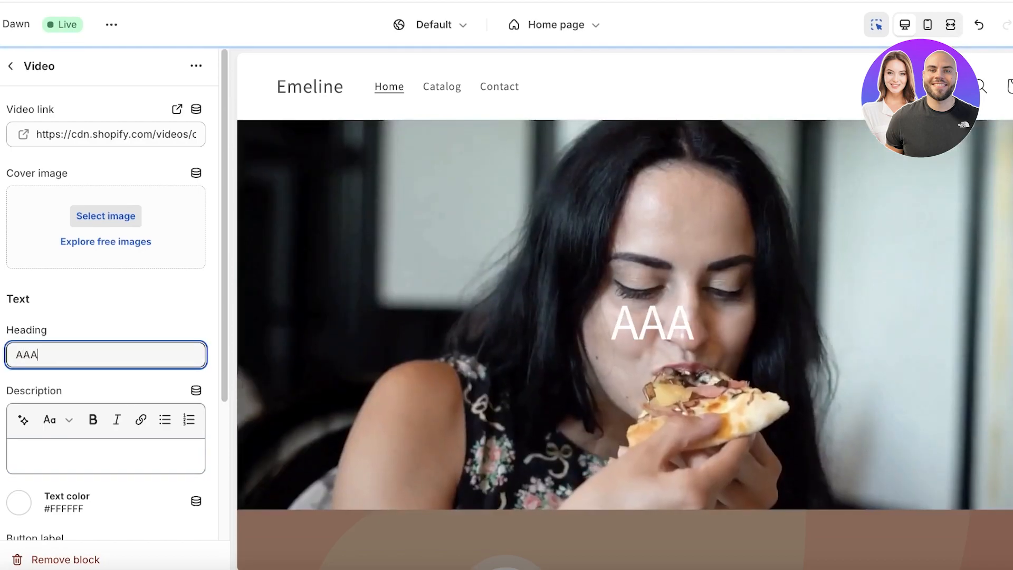
type("A")
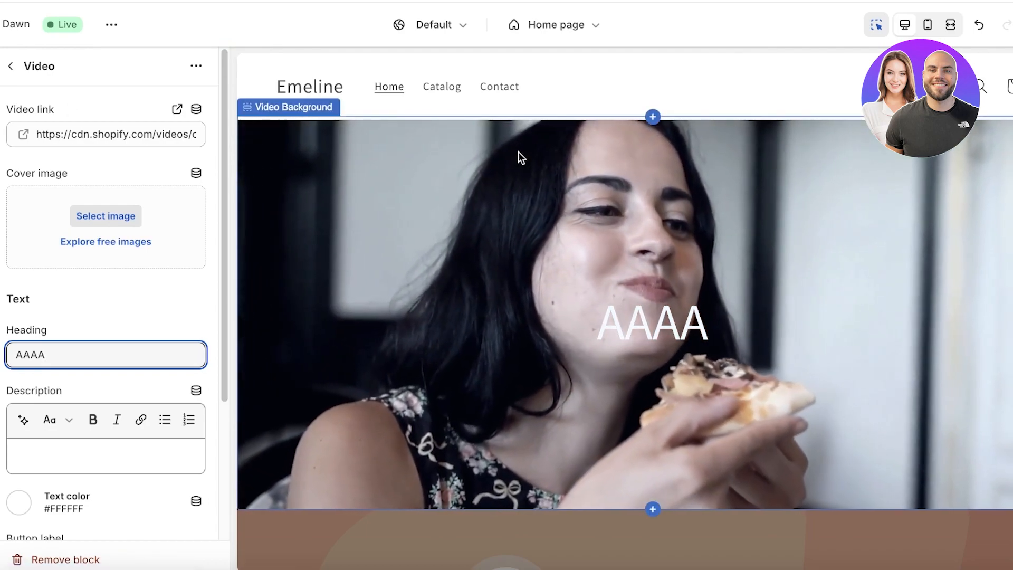
left_click(10, 67)
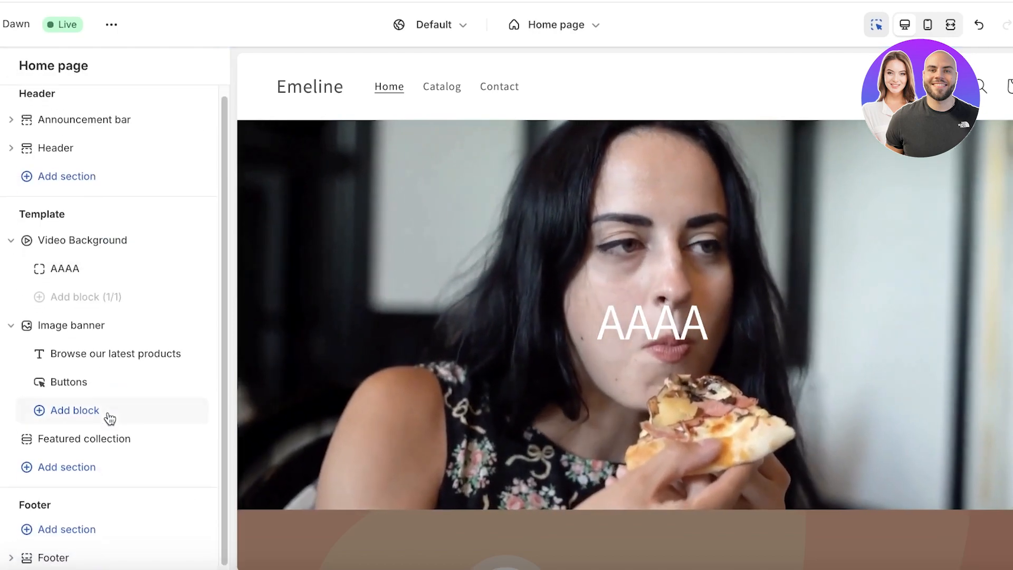
Step: Add a Custom Liquid section below Featured collection on the home page and open its Liquid code for editing
scroll(109, 418, "down", 1)
left_click(564, 22)
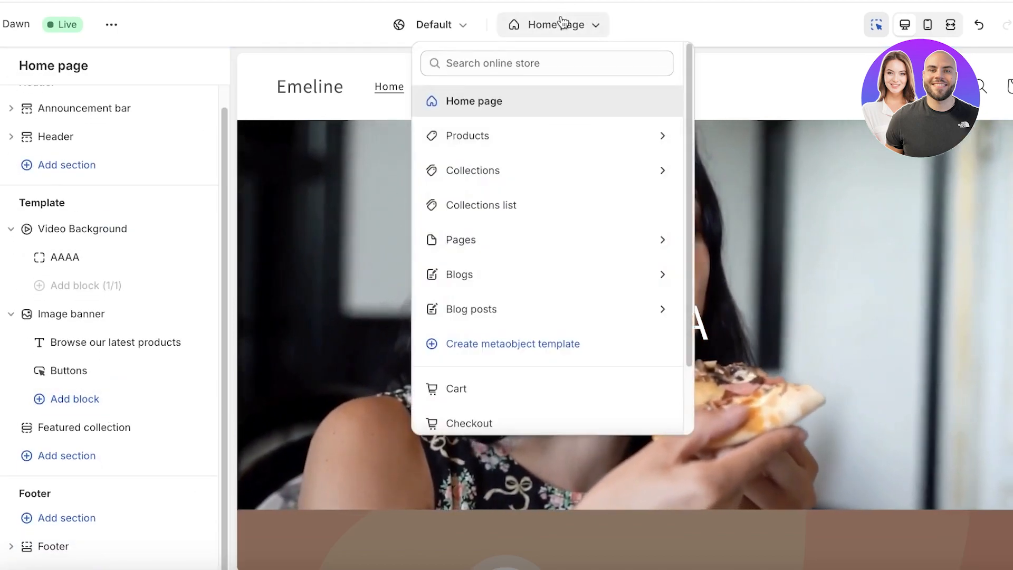
left_click(551, 31)
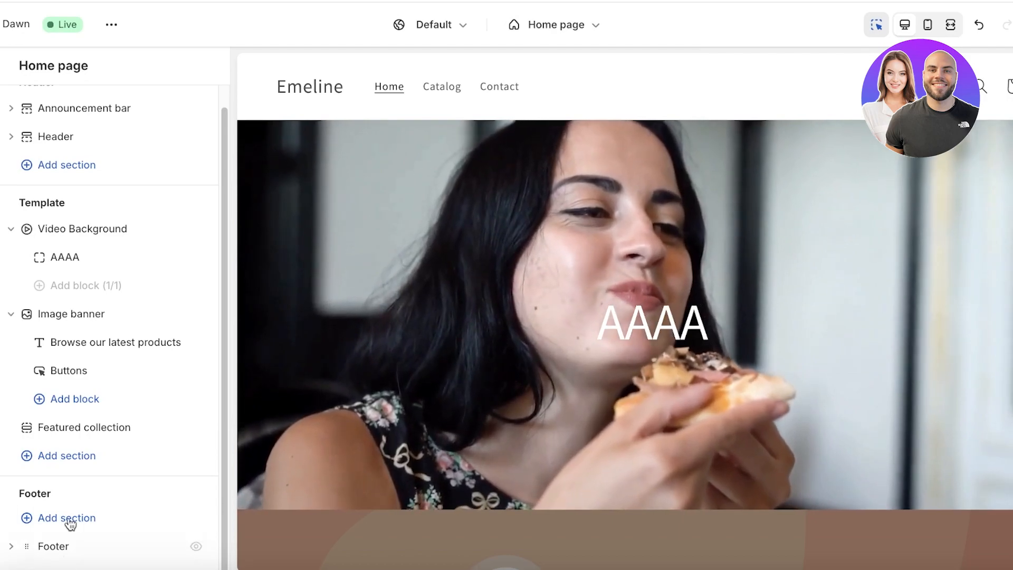
left_click(63, 452)
scroll(263, 346, "down", 2)
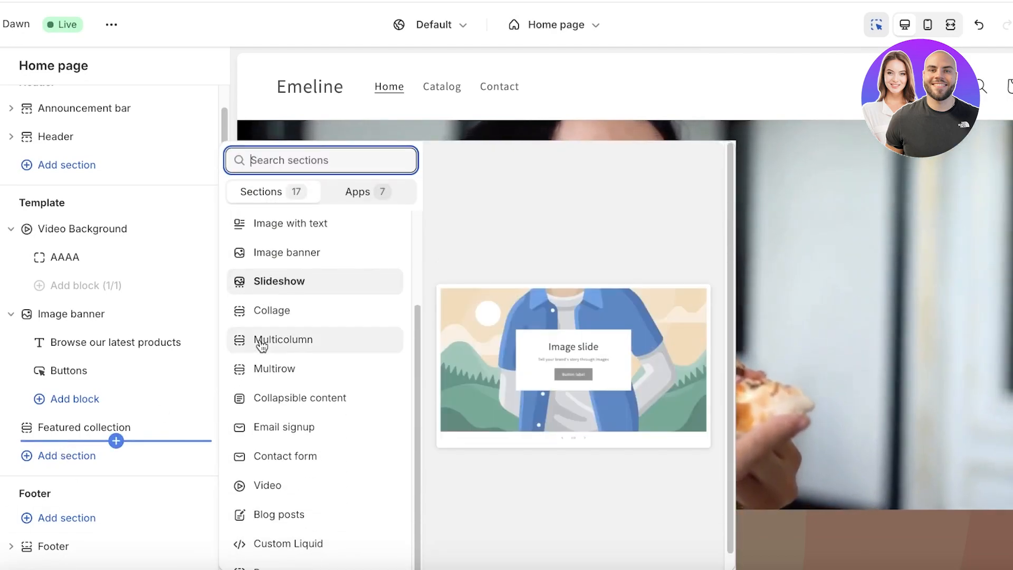
left_click(313, 524)
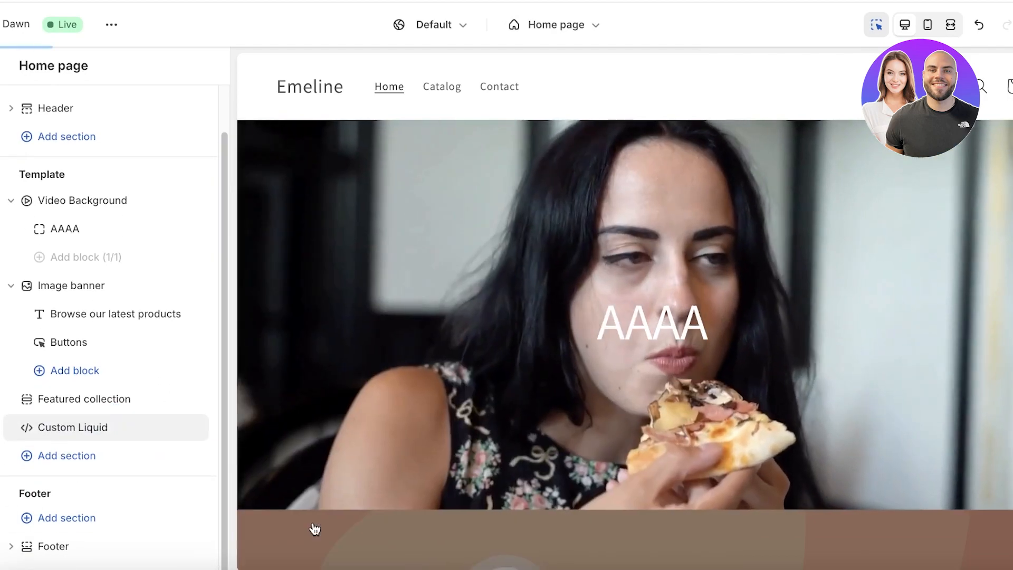
left_click(147, 434)
left_click(151, 156)
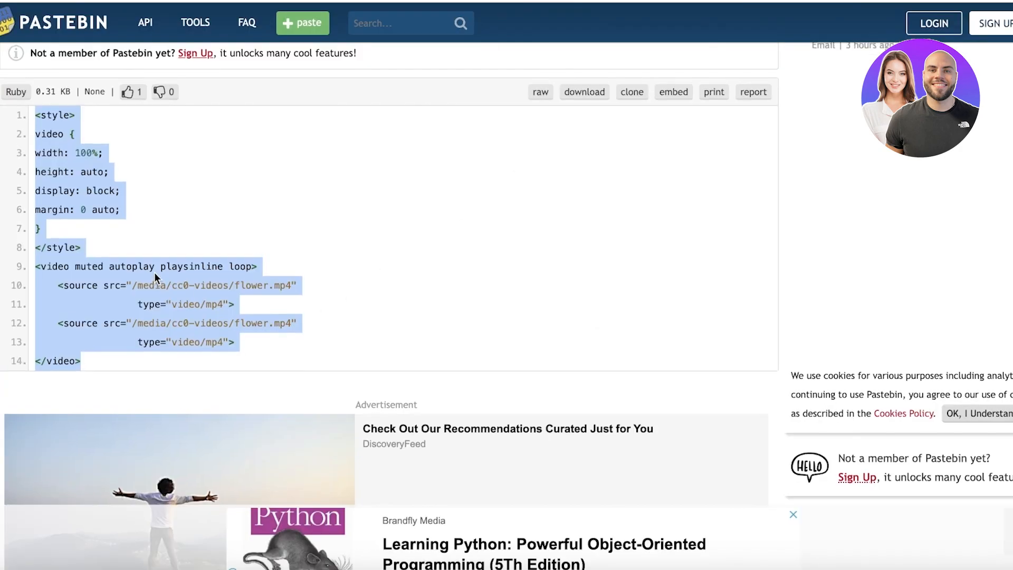
Step: Copy the full "No controls Shopify video" code from Pastebin and paste it into the Custom Liquid section's Liquid code
scroll(154, 272, "up", 2)
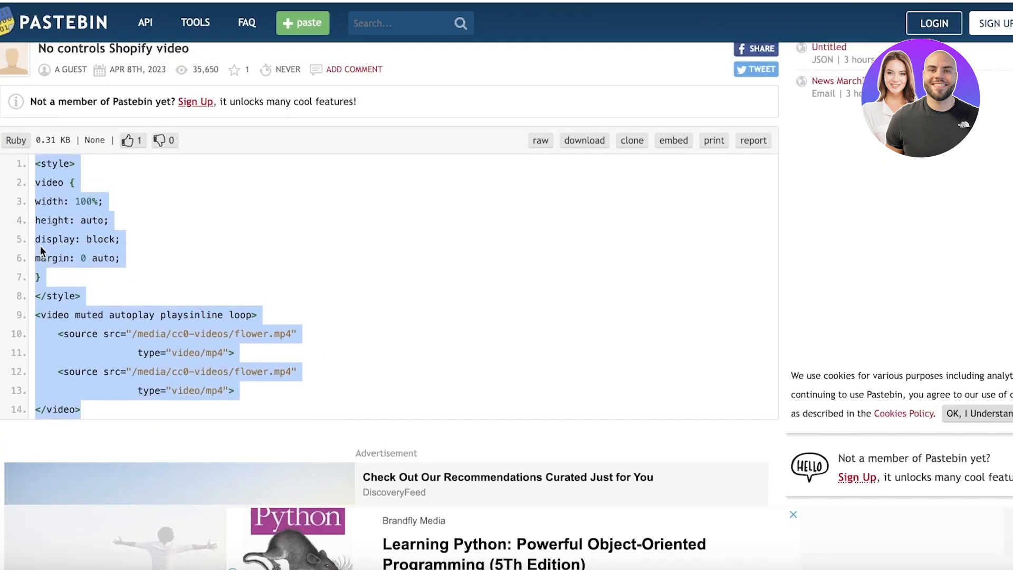
right_click(40, 247)
left_click(61, 278)
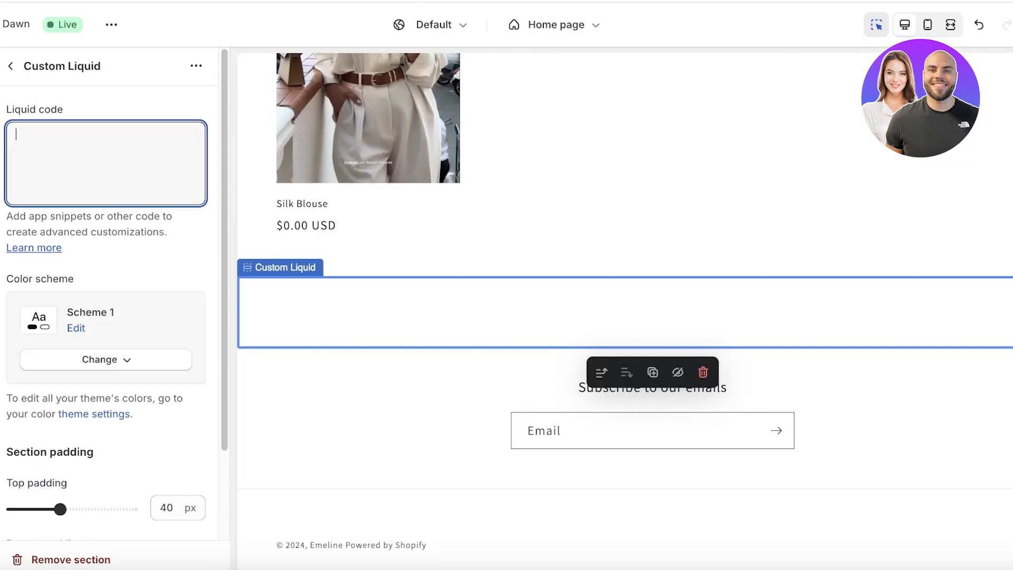
right_click(131, 181)
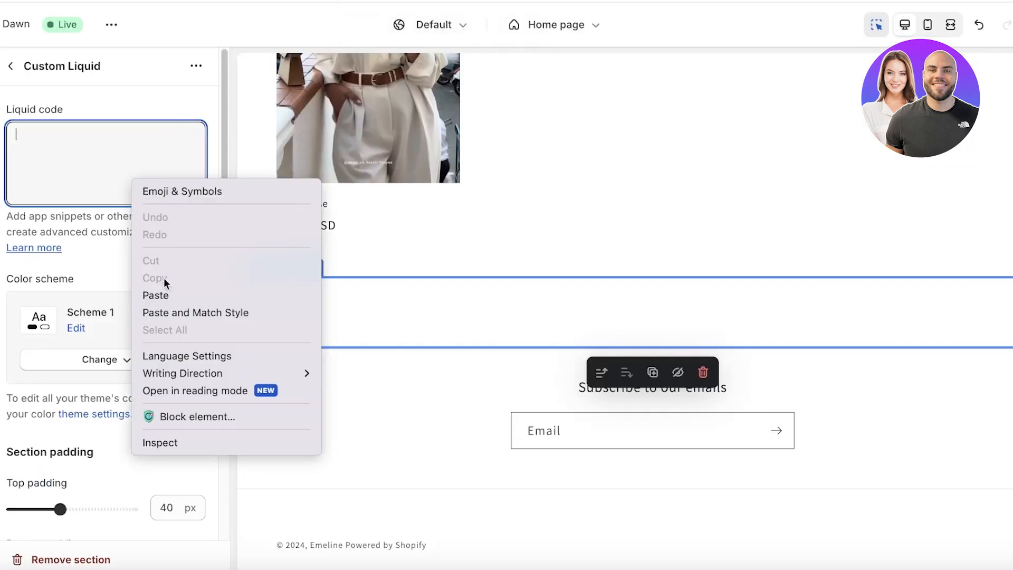
left_click(173, 296)
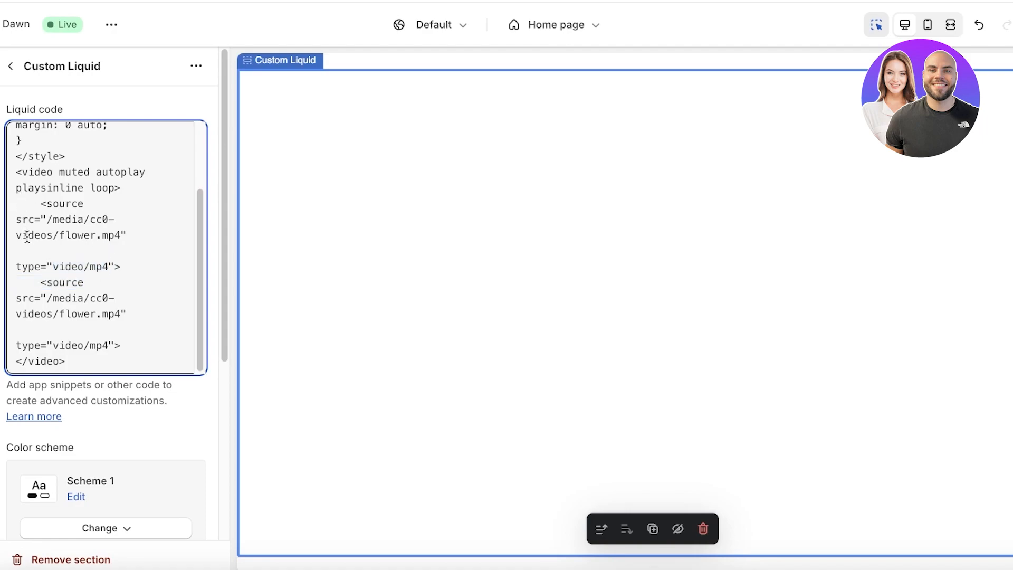
Step: Open the store's Content files in a separate tab to get the uploaded video's link for the first video source
scroll(27, 236, "up", 3)
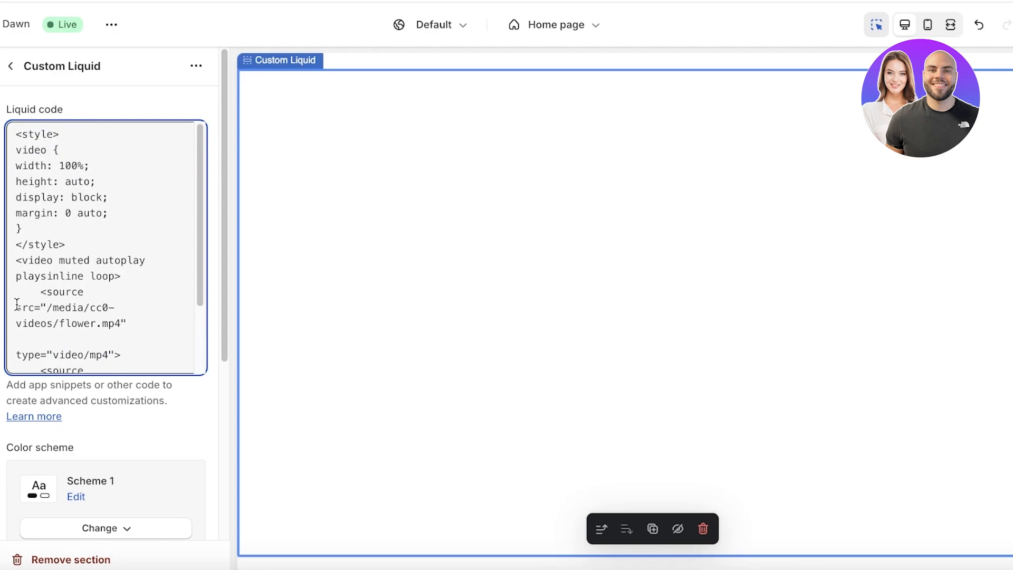
left_click_drag(16, 303, 126, 323)
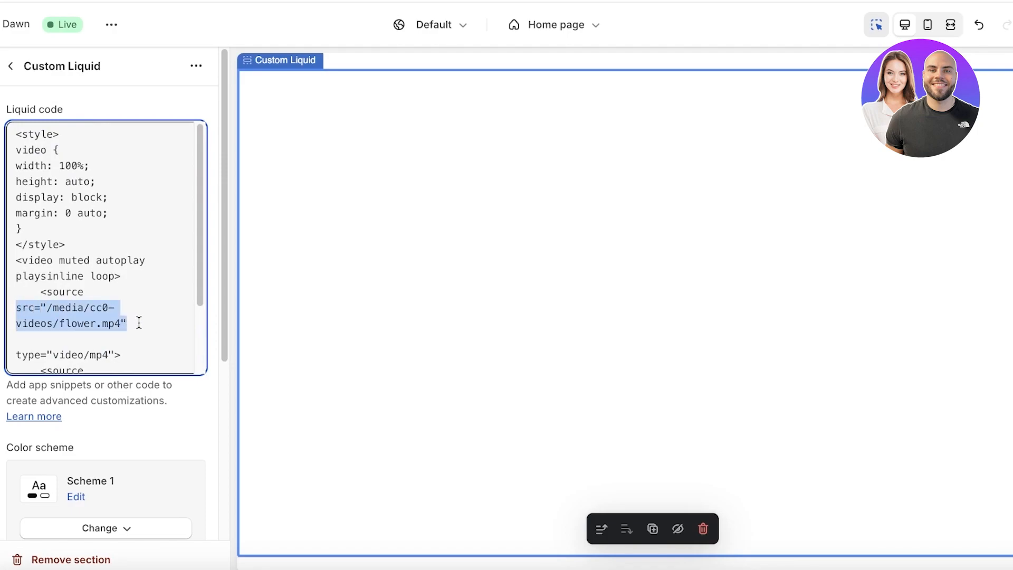
left_click(49, 308)
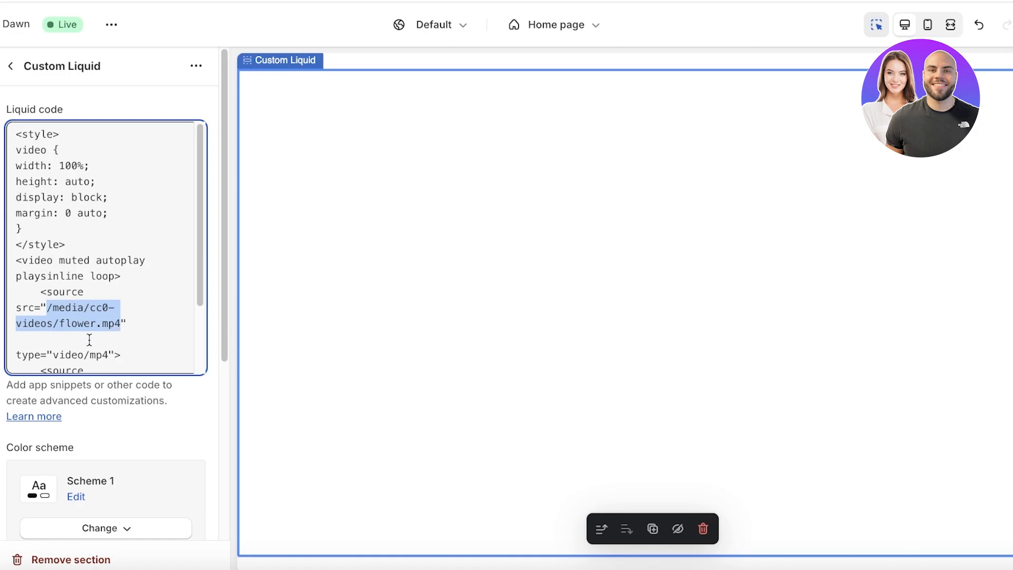
right_click(2, 25)
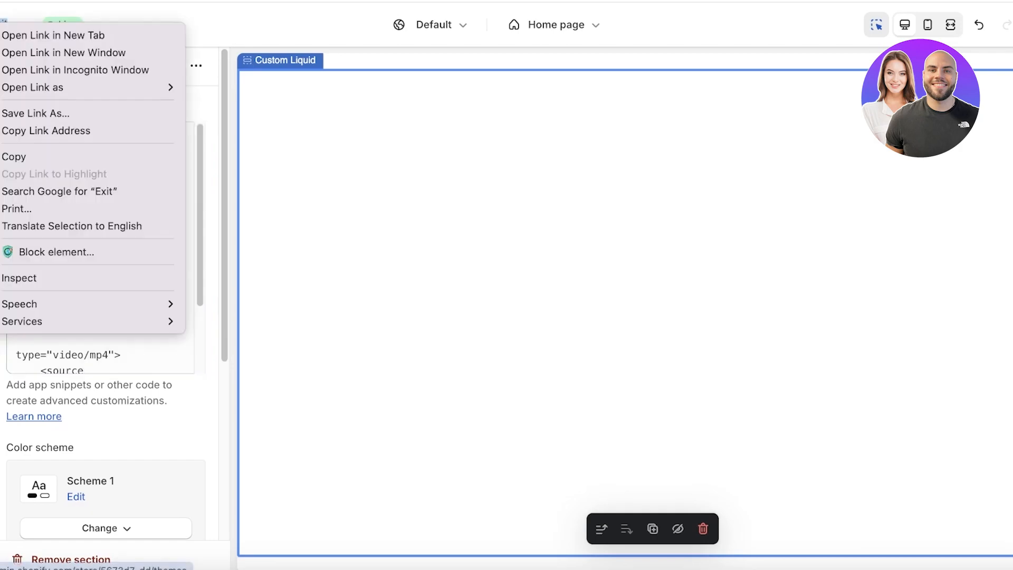
left_click(7, 38)
left_click(232, 1)
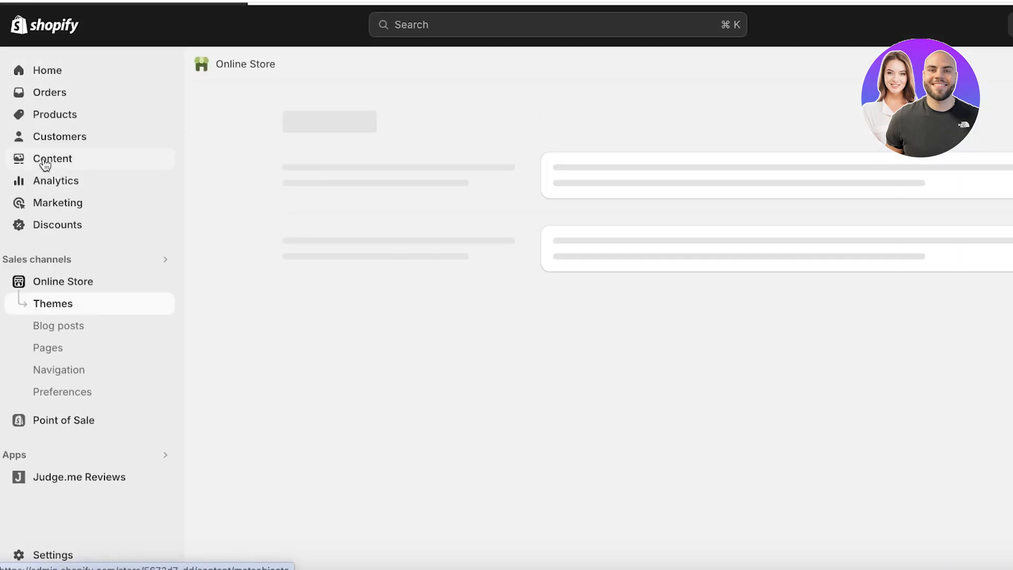
left_click(45, 164)
left_click(68, 207)
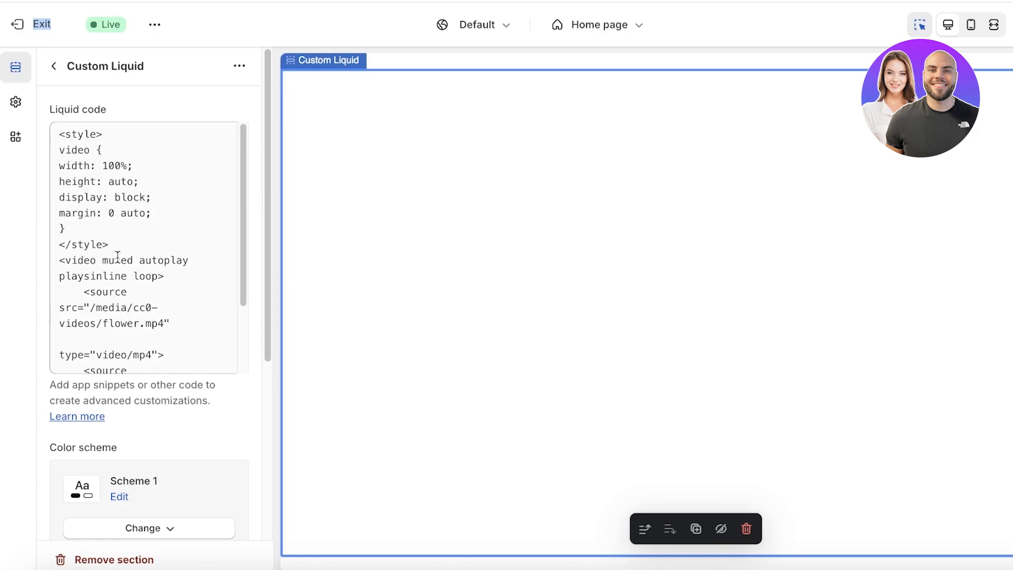
Step: Replace the first source path /media/cc0-videos/flower.mp4 with the uploaded video's Shopify CDN link, save, and check the Custom Liquid section
scroll(115, 260, "down", 3)
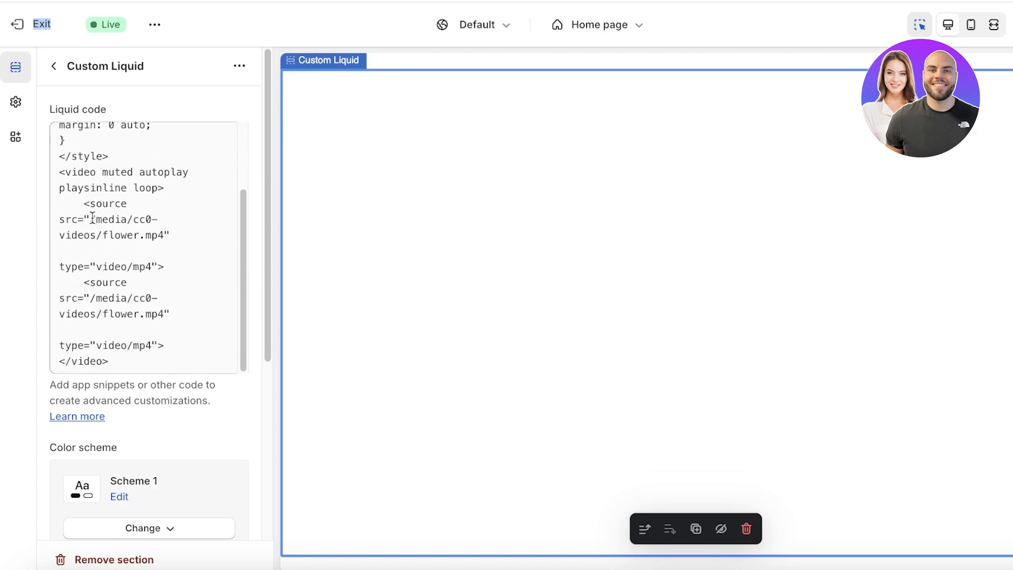
left_click_drag(92, 218, 129, 236)
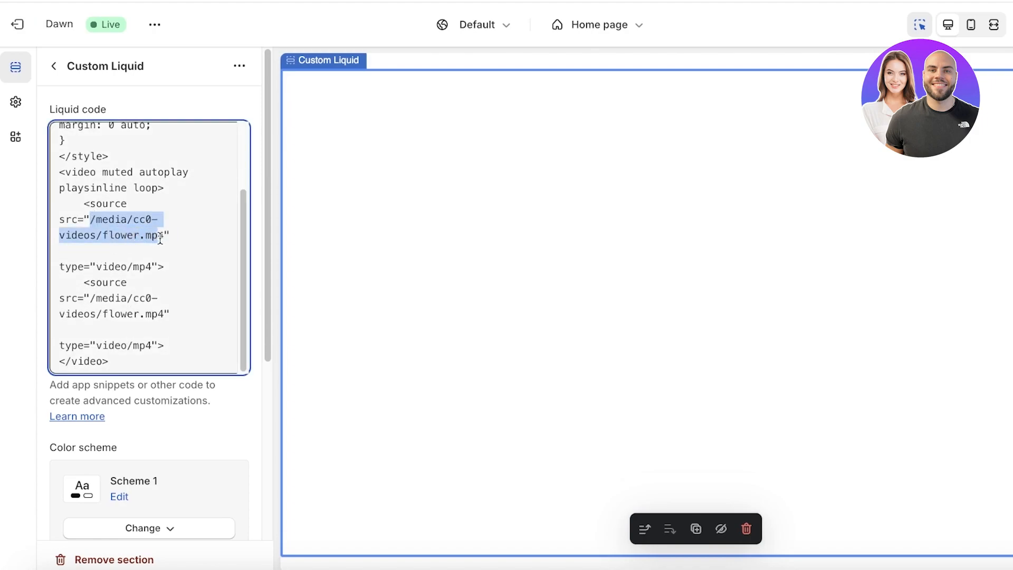
right_click(146, 224)
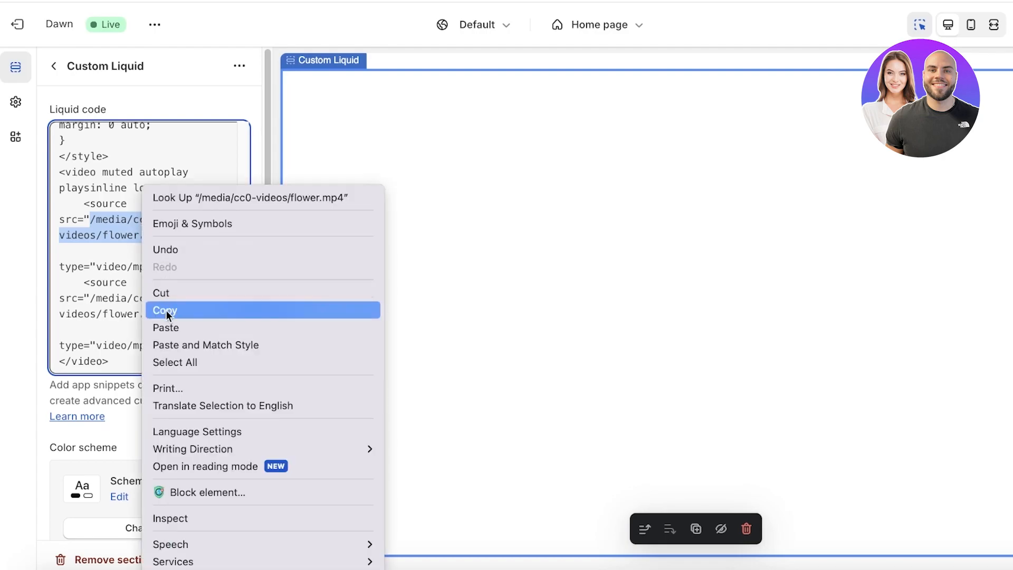
left_click(164, 327)
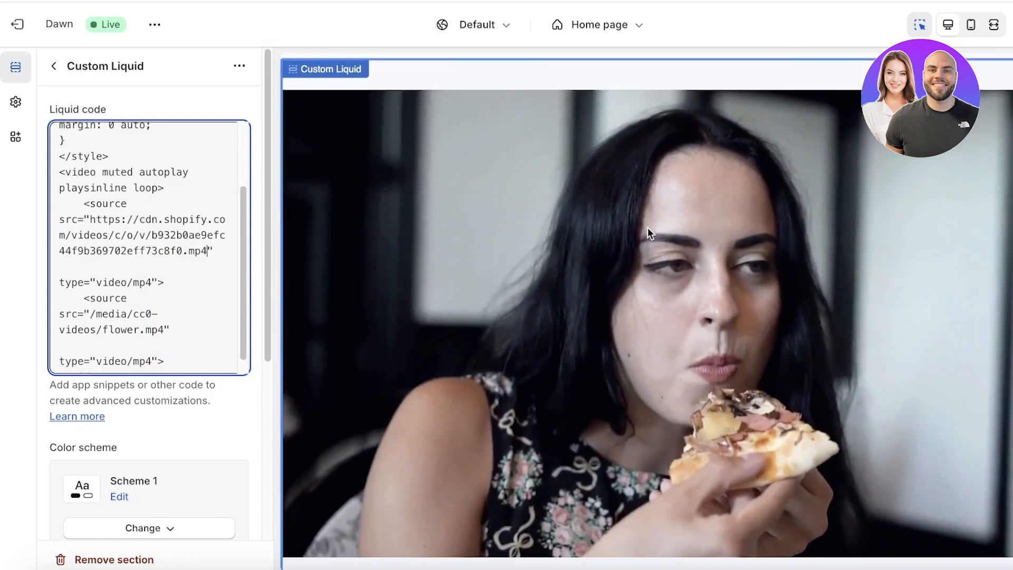
left_click(1012, 25)
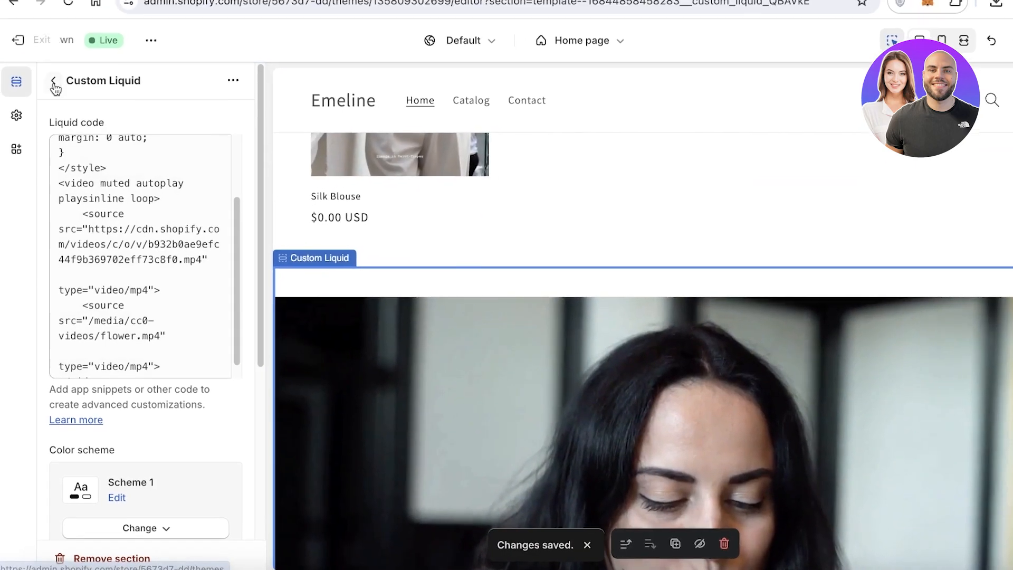
left_click(54, 82)
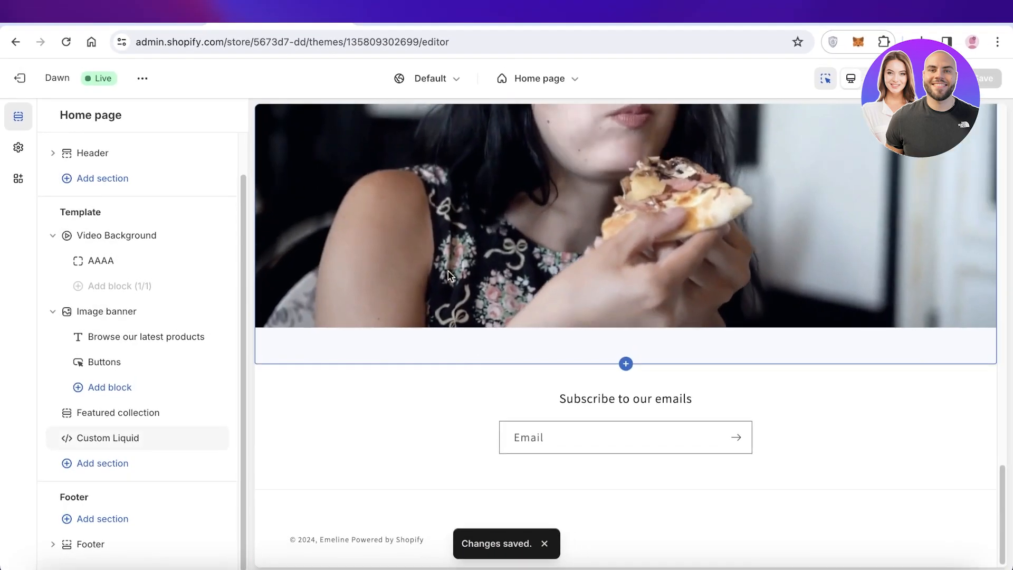
left_click(450, 280)
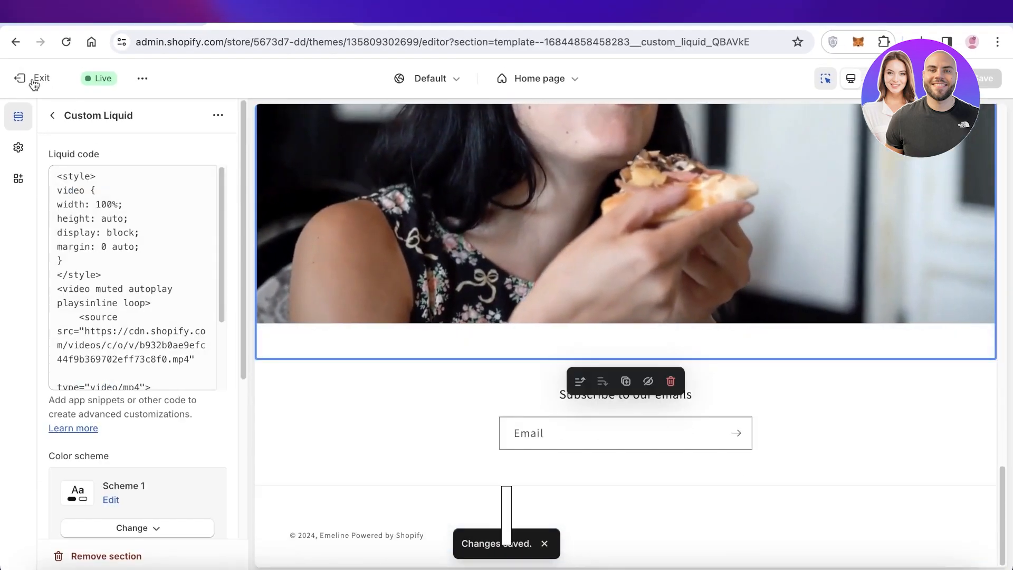